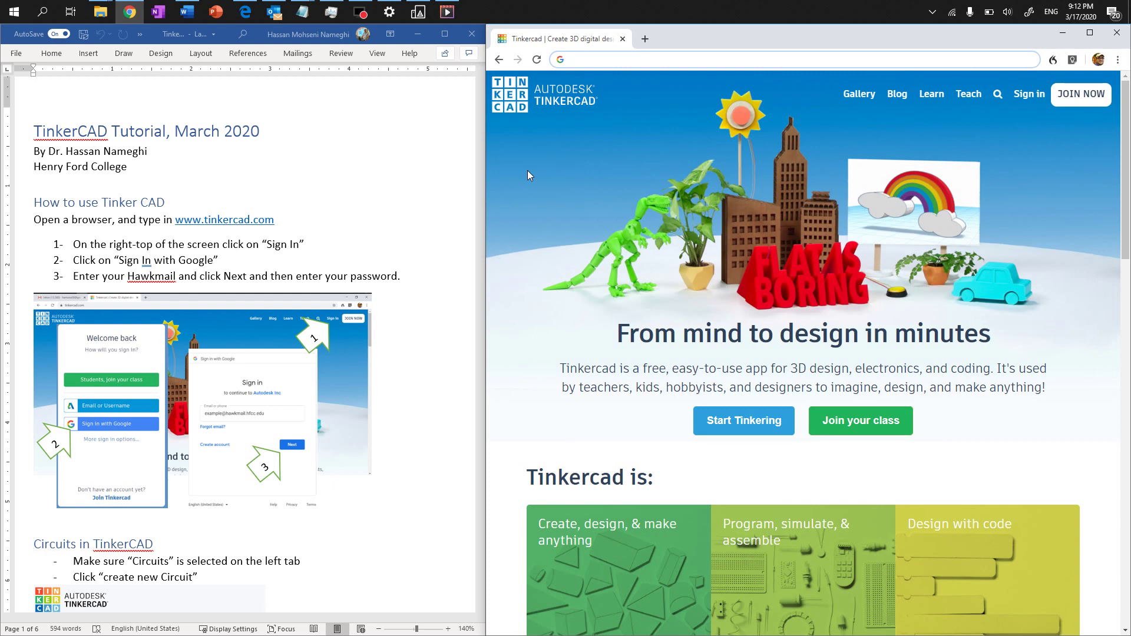
# - Load tinkercad.com in Chrome from the address-bar suggestion
pyautogui.write('tinkercad.com')
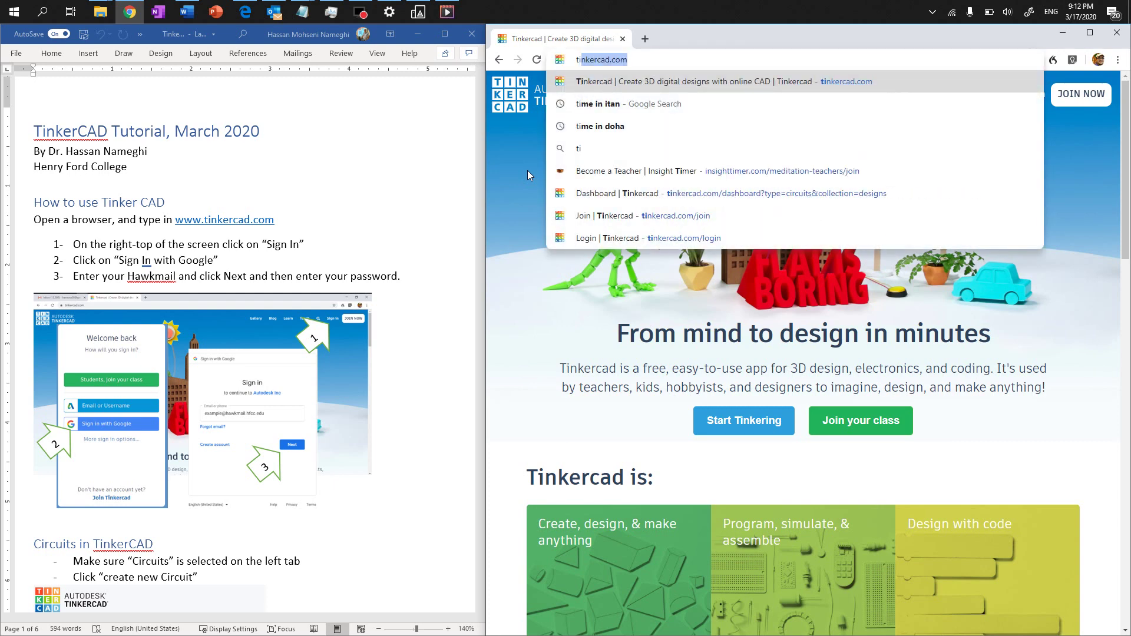
pyautogui.press('Return')
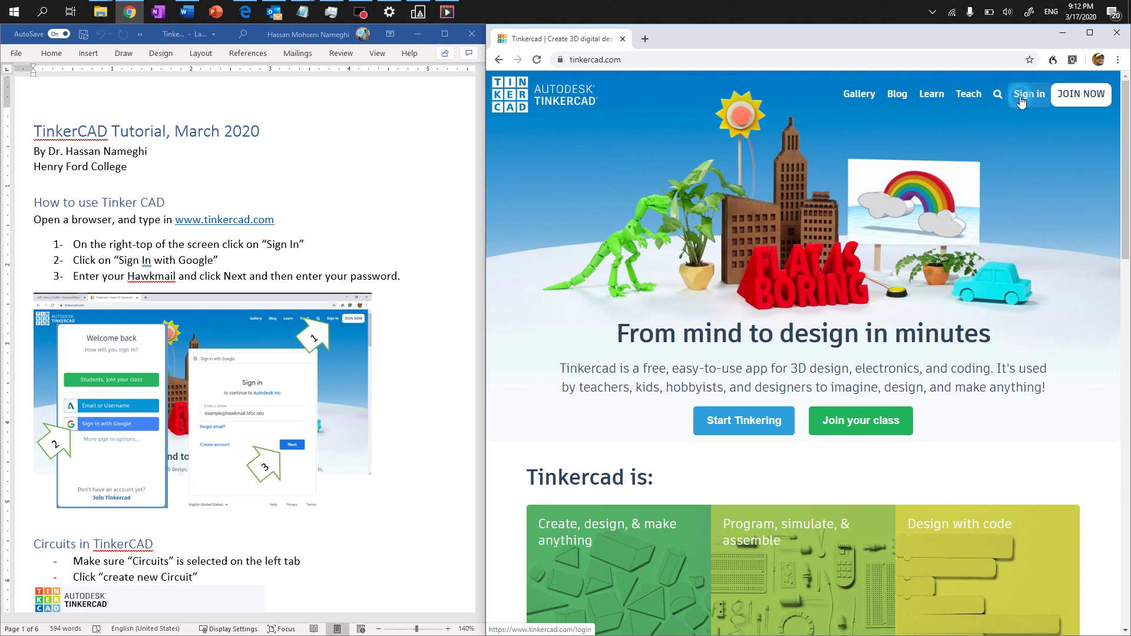
# - Sign in to Tinkercad with a Google account and create a new blank design, 'Swanky Bojo'
pyautogui.click(1022, 97)
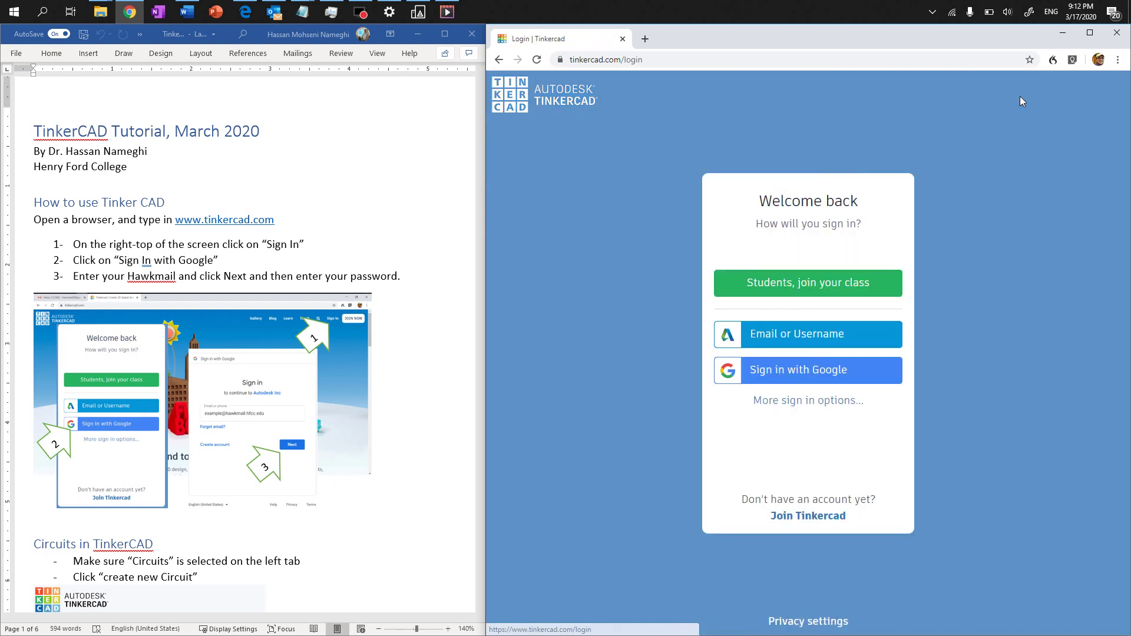
pyautogui.click(797, 381)
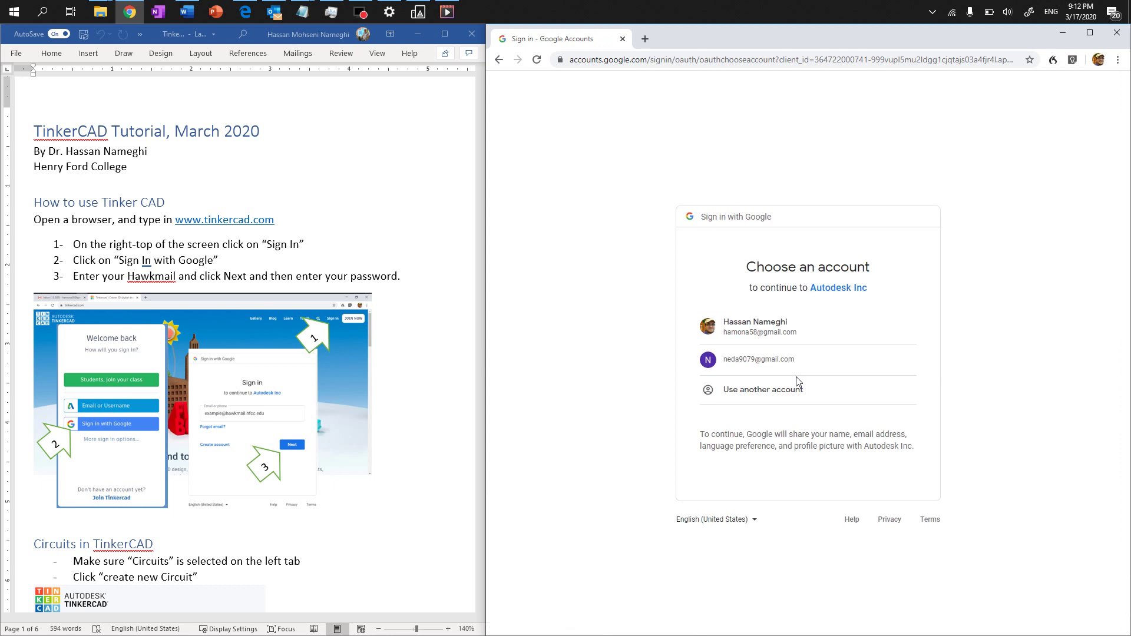
pyautogui.click(747, 330)
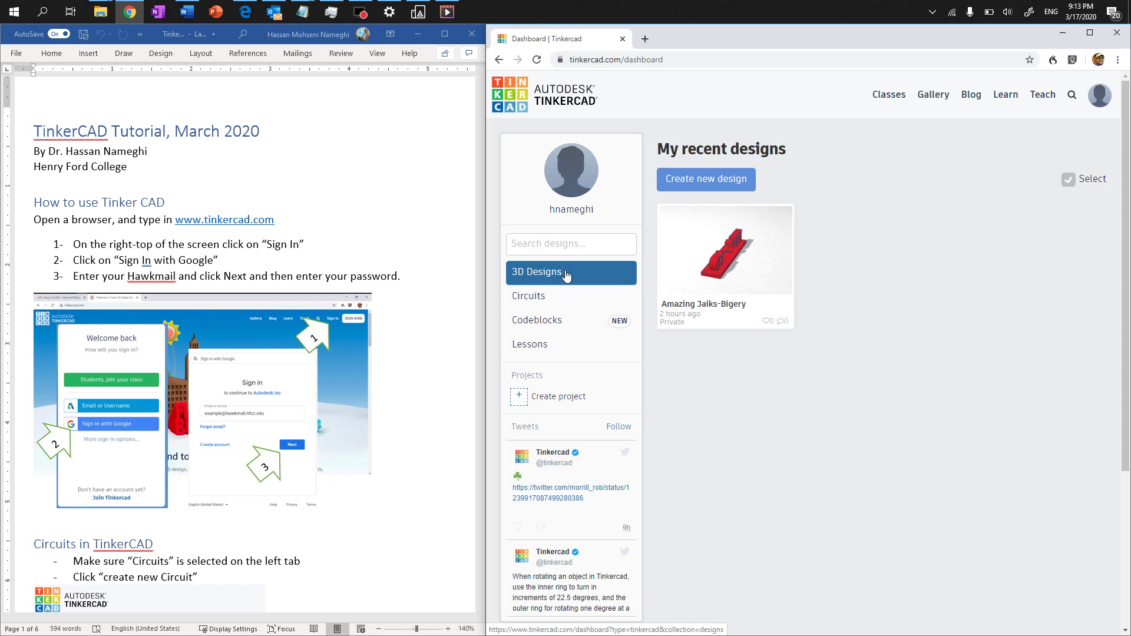
pyautogui.click(675, 183)
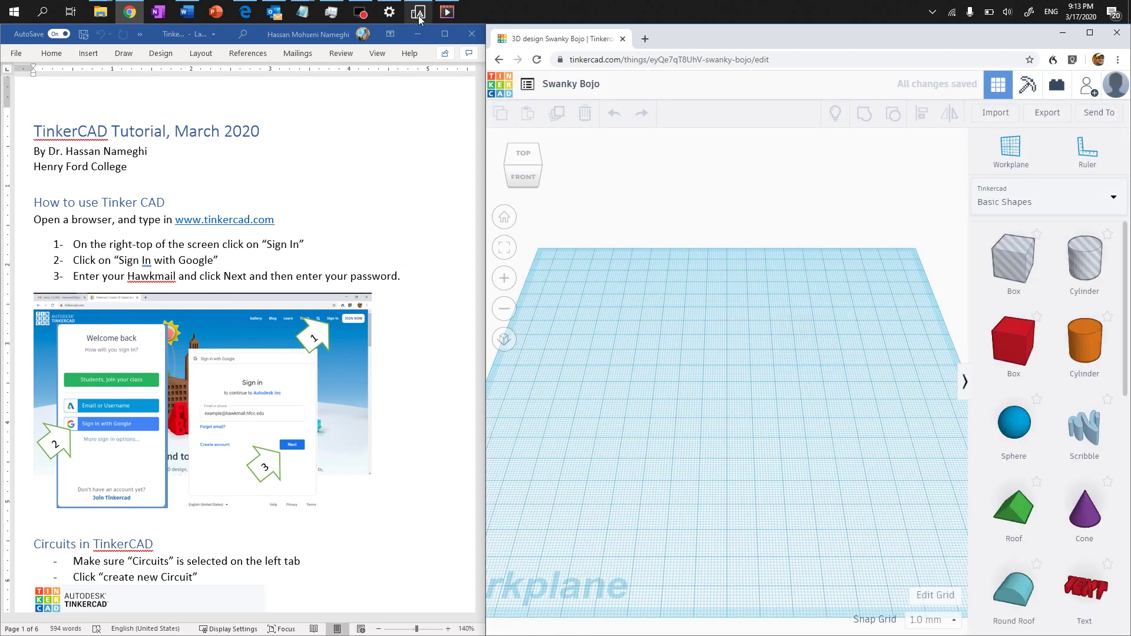
pyautogui.click(418, 13)
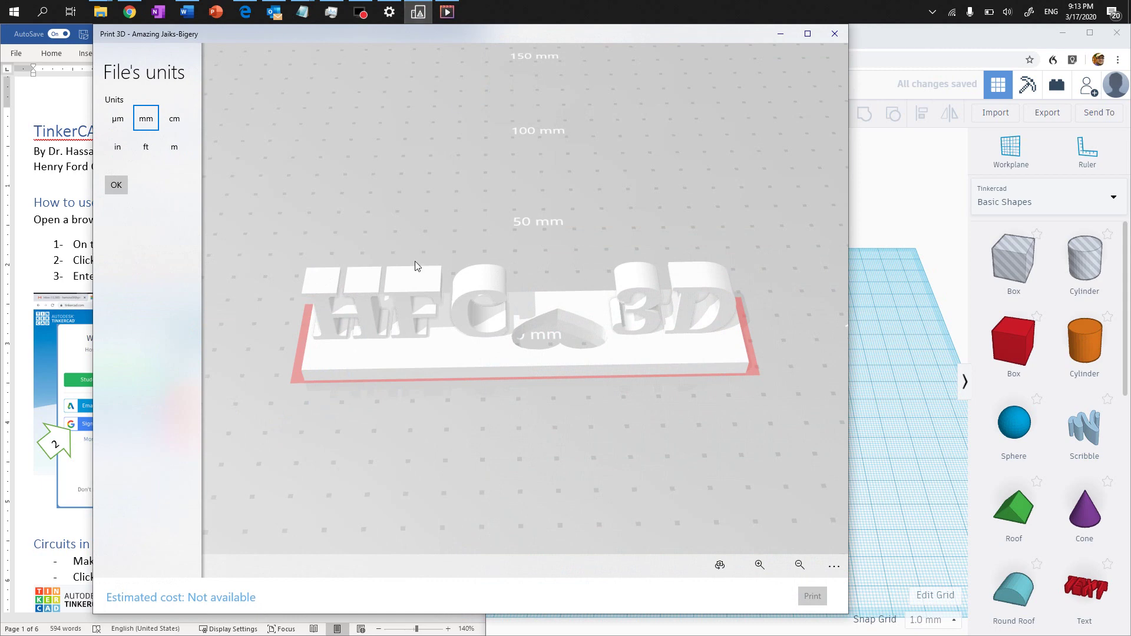
pyautogui.moveTo(407, 346); pyautogui.dragTo(444, 380)
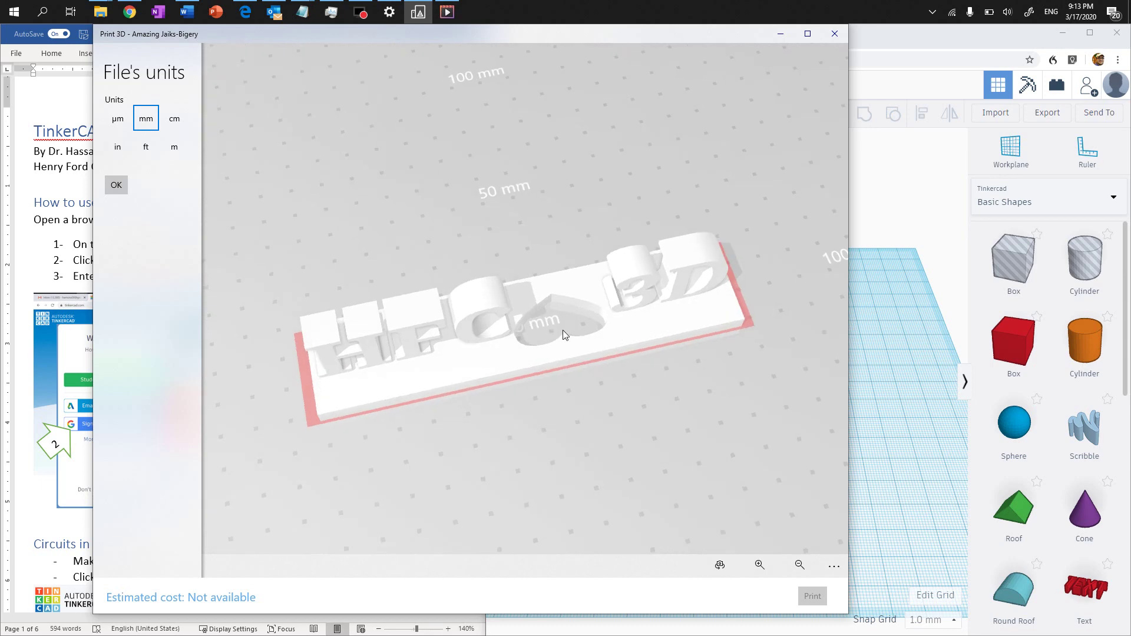
pyautogui.moveTo(563, 330); pyautogui.dragTo(555, 231)
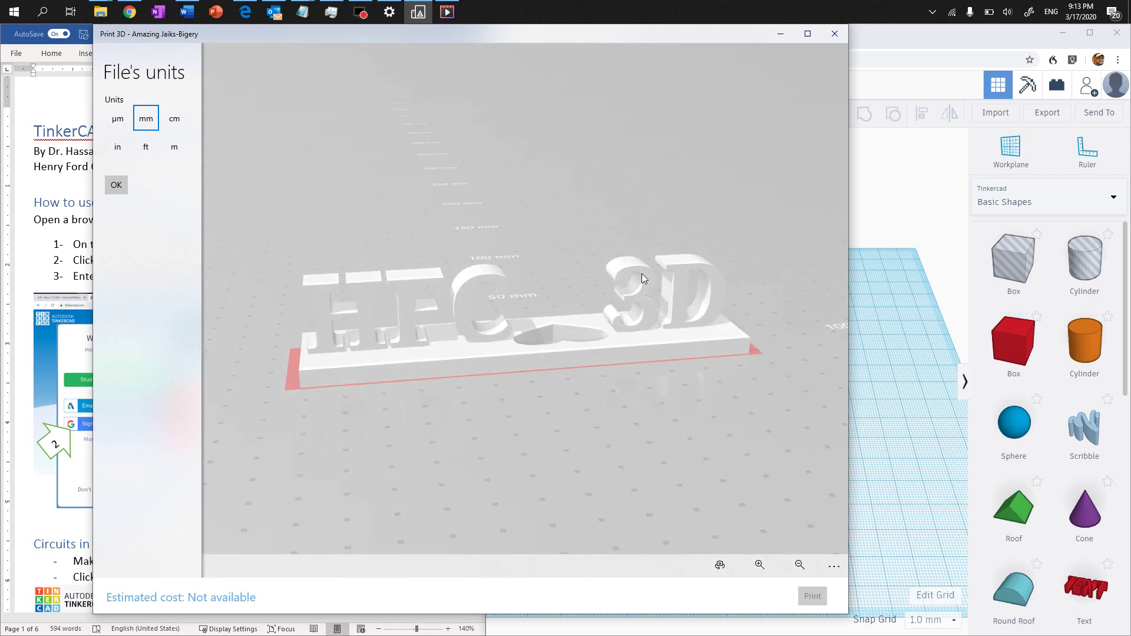
pyautogui.moveTo(433, 319); pyautogui.dragTo(426, 395)
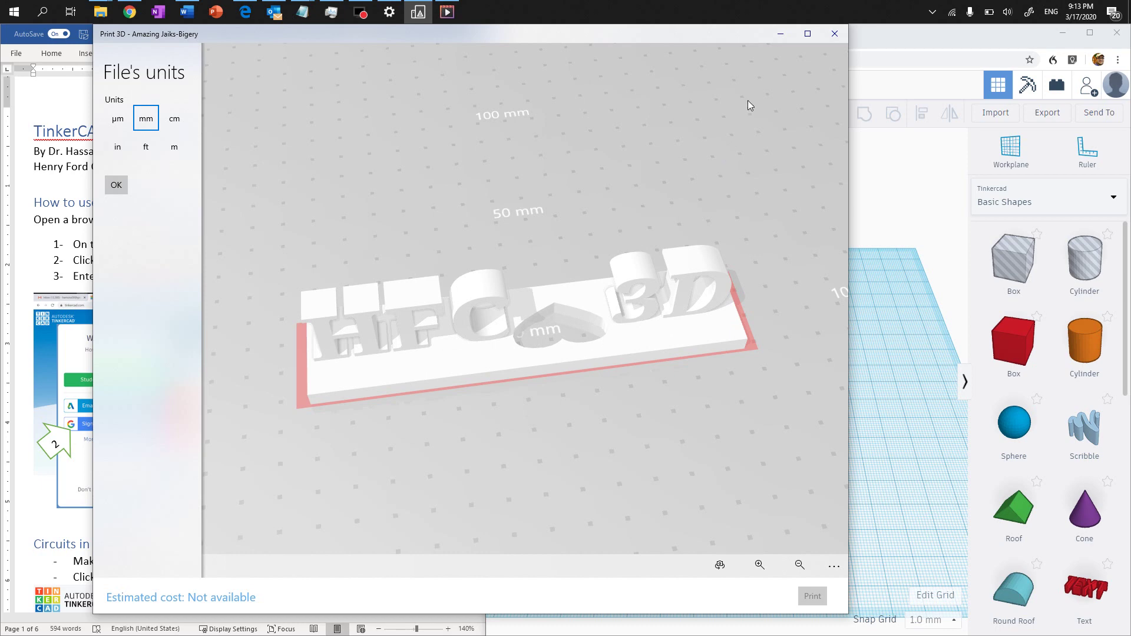
pyautogui.click(779, 35)
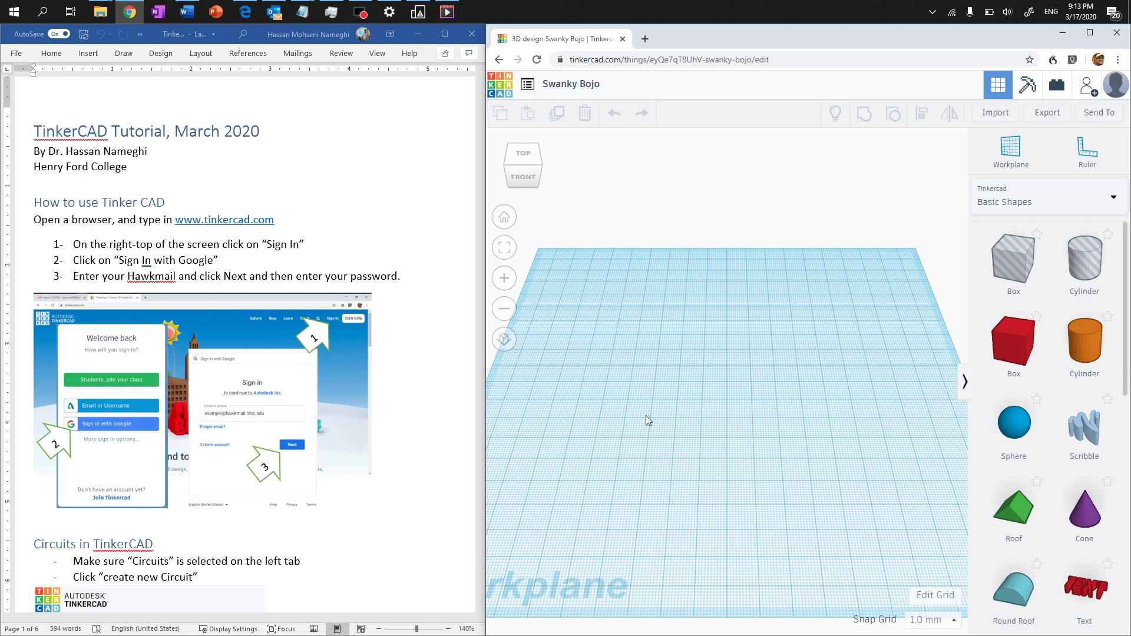
# - Scroll the Word tutorial to the '2- 3D Designs in TinkerCAD' section
pyautogui.scroll(-10, 327, 372)
pyautogui.scroll(-20, 328, 376)
pyautogui.scroll(-12, 329, 376)
pyautogui.scroll(8, 330, 377)
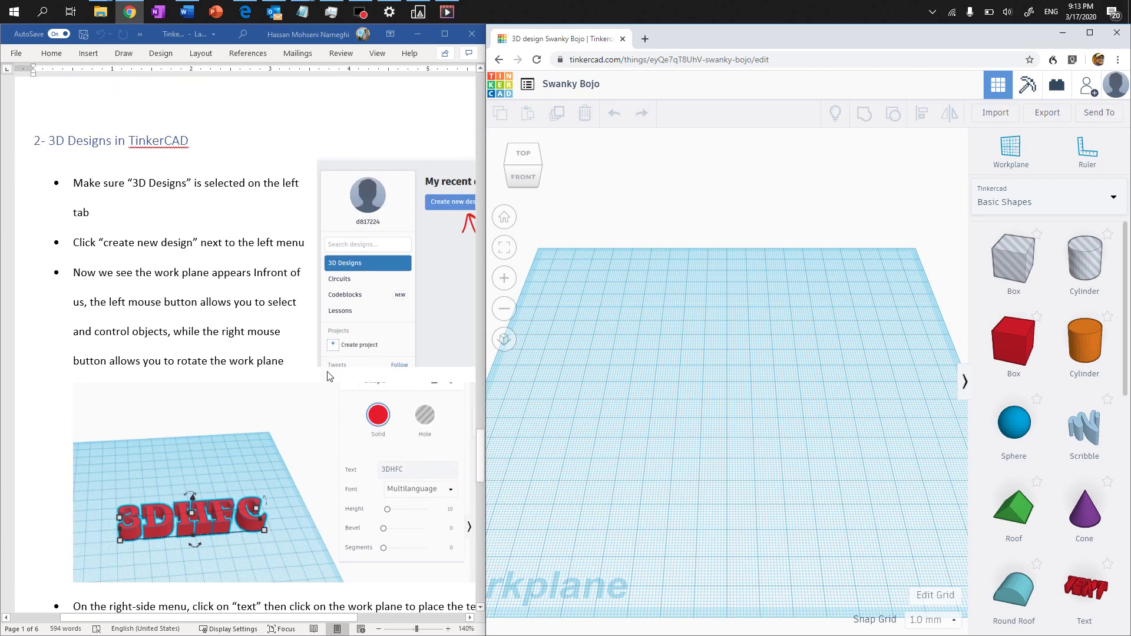
pyautogui.scroll(1, 328, 376)
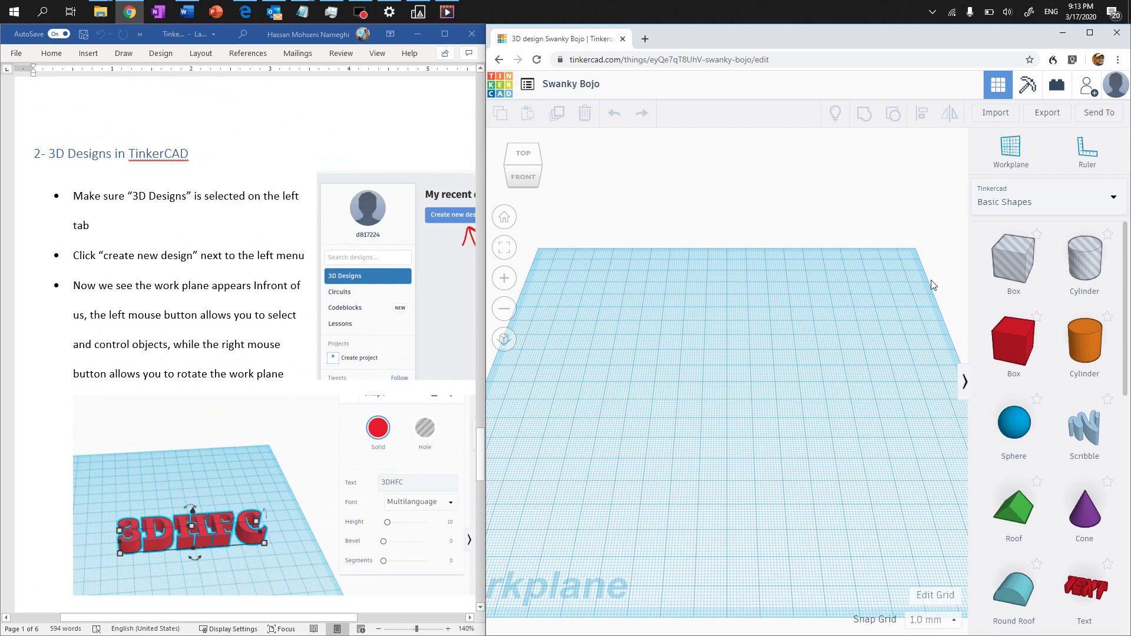
pyautogui.scroll(-1, 1046, 420)
pyautogui.scroll(-5, 1046, 420)
pyautogui.scroll(-4, 1046, 420)
pyautogui.scroll(6, 1046, 420)
pyautogui.scroll(5, 1047, 420)
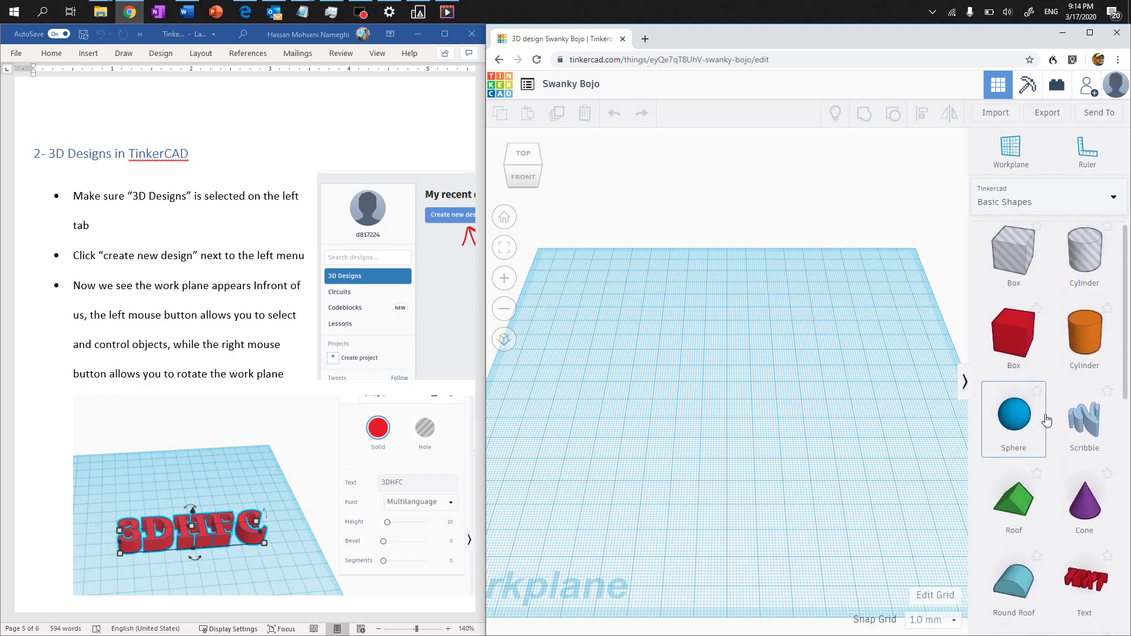
pyautogui.scroll(-1, 1047, 420)
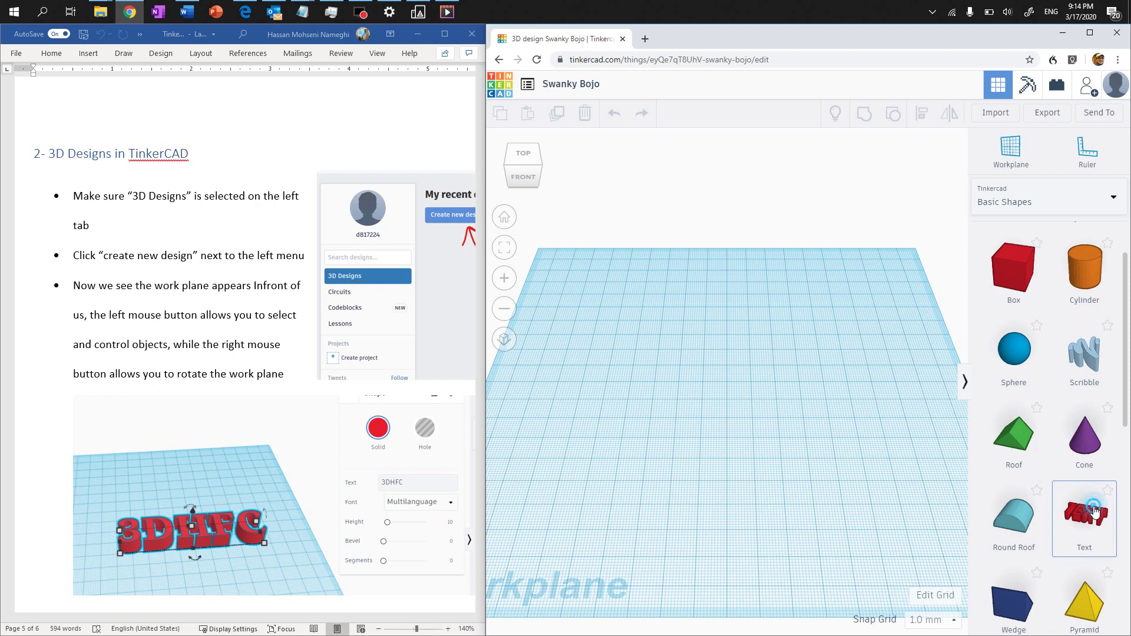
# - Drop a Text shape onto the workplane and change its wording from TEXT to 'HFC 3D'
pyautogui.moveTo(1095, 514); pyautogui.dragTo(712, 400)
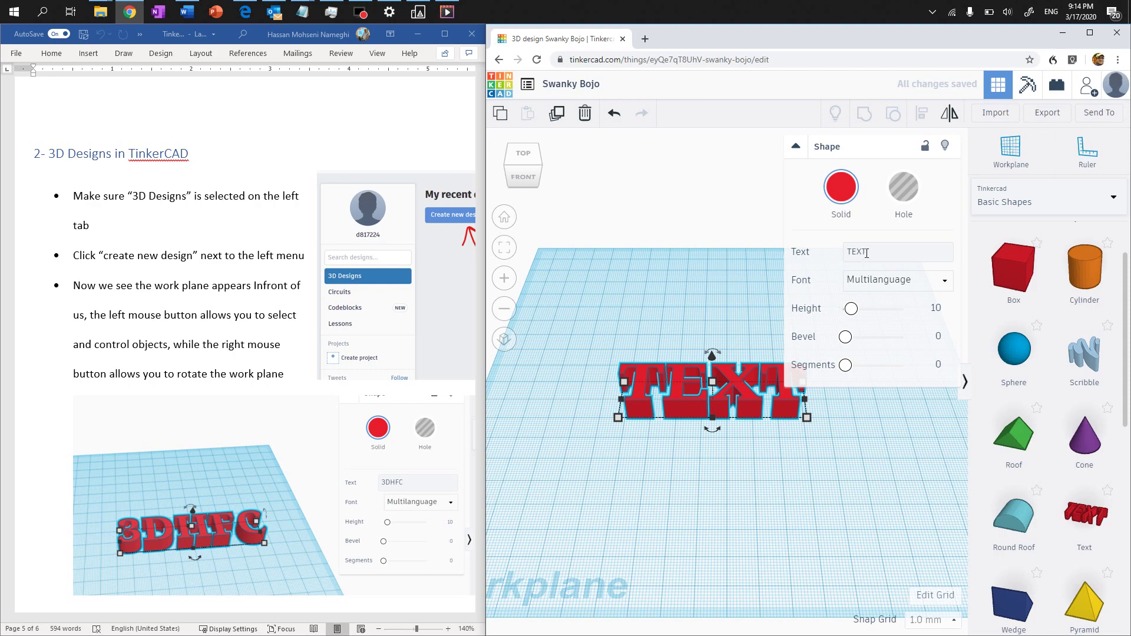
pyautogui.click(867, 253)
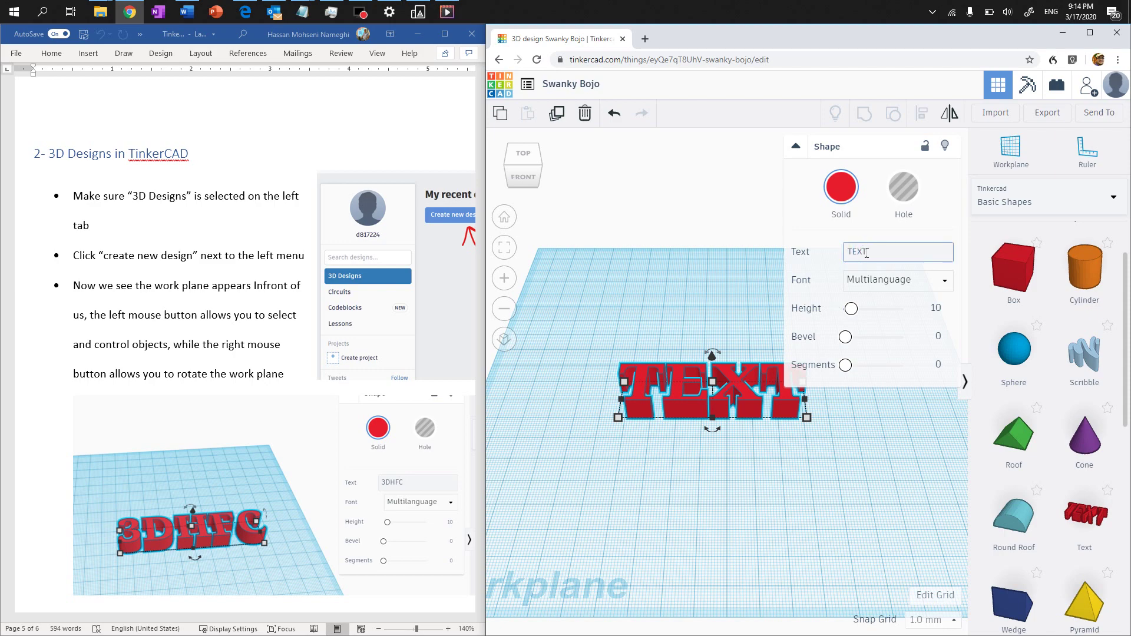
pyautogui.press('BackSpace')
pyautogui.press('BackSpace')
pyautogui.press('BackSpace')
pyautogui.press('BackSpace')
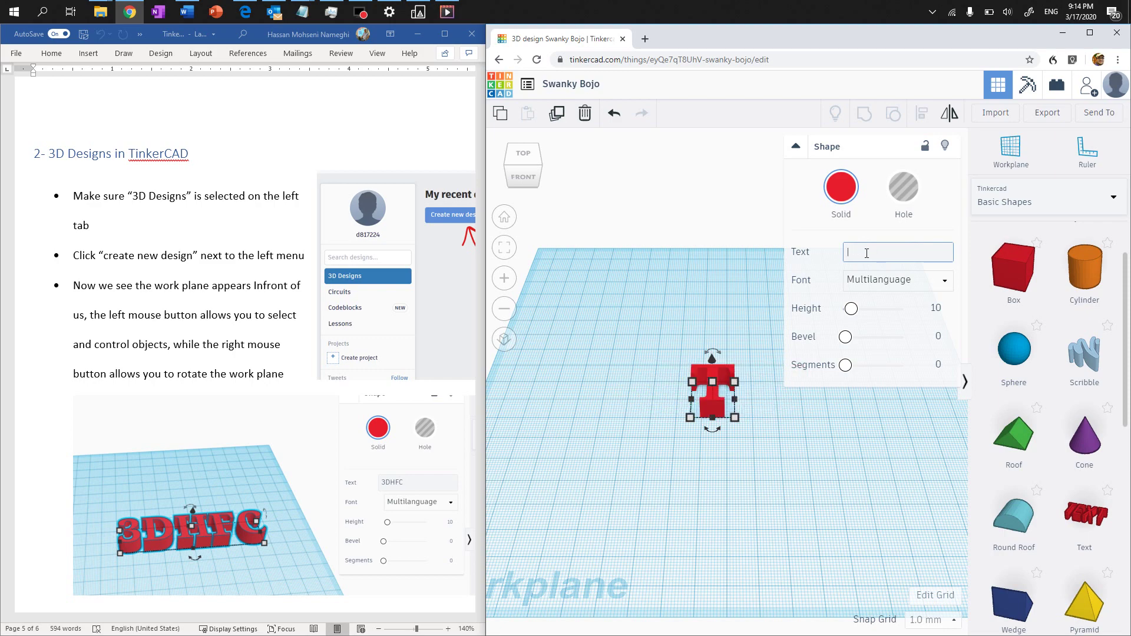
pyautogui.write('HFC')
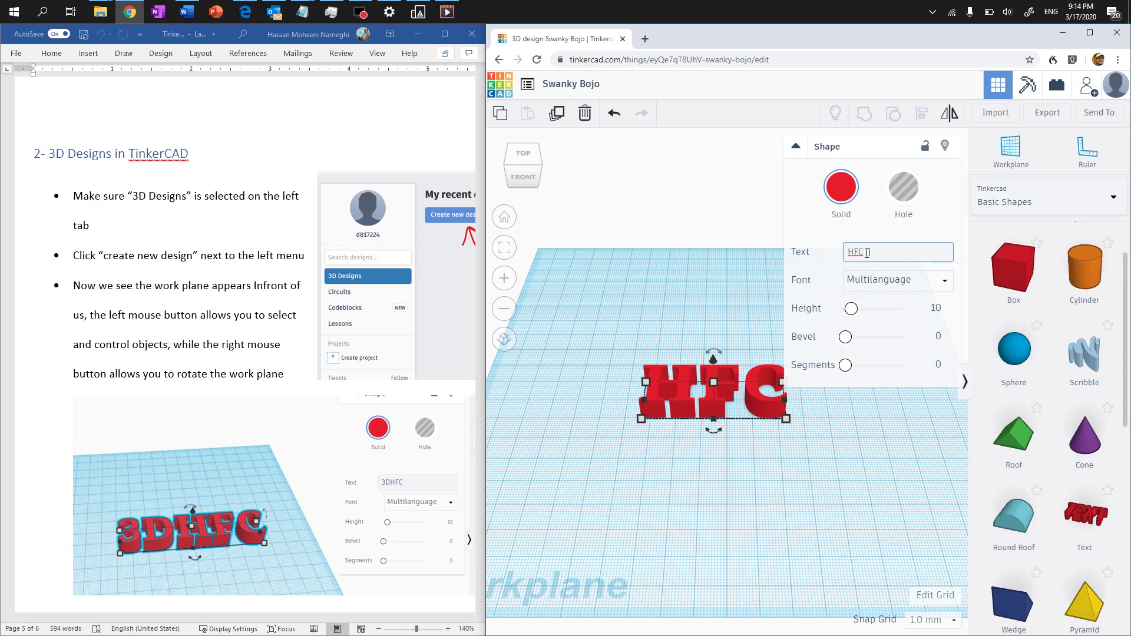
pyautogui.write('3')
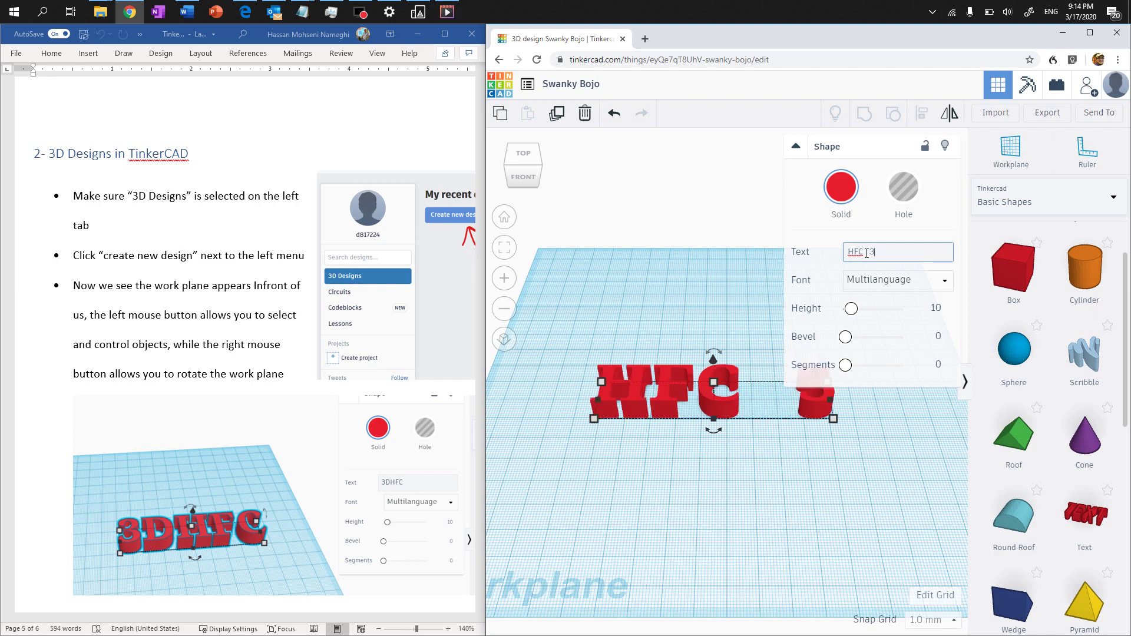
pyautogui.write('DS')
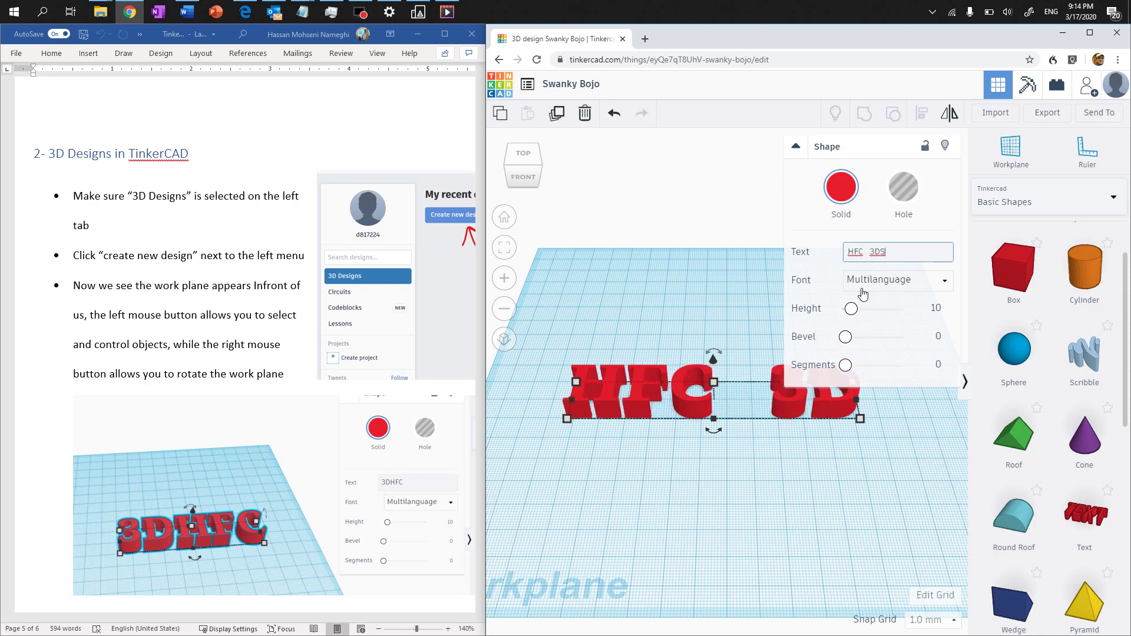
pyautogui.press('BackSpace')
# - Nudge the HFC 3D text slightly up and right on the workplane
pyautogui.click(759, 213)
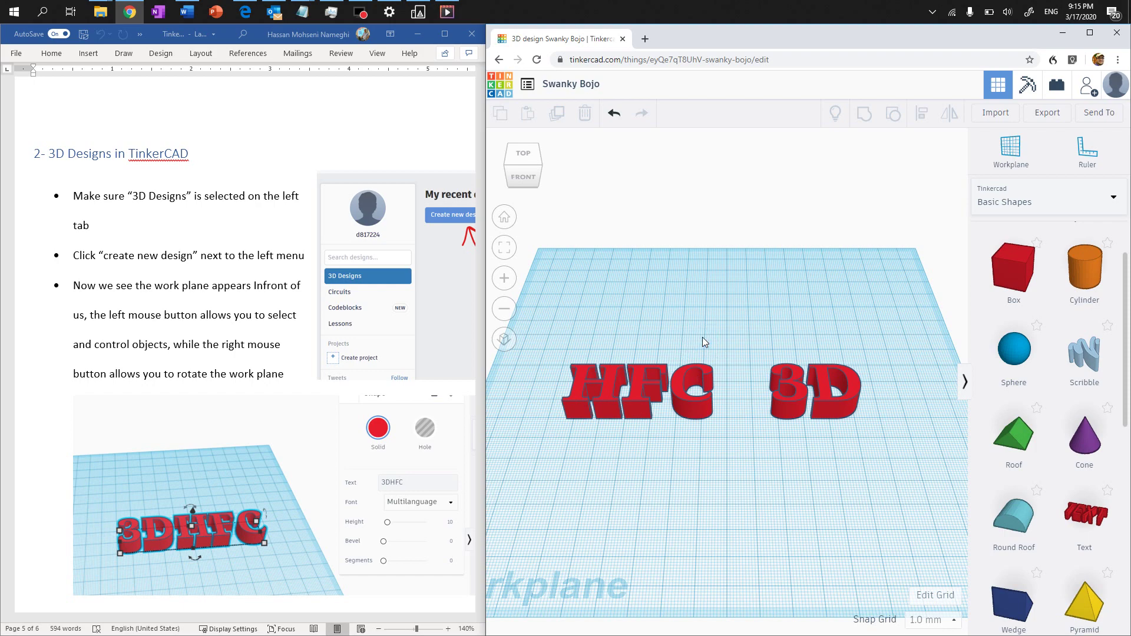
pyautogui.moveTo(682, 376)
pyautogui.mouseDown()
pyautogui.moveTo(692, 360)
pyautogui.moveTo(695, 382)
pyautogui.mouseUp()
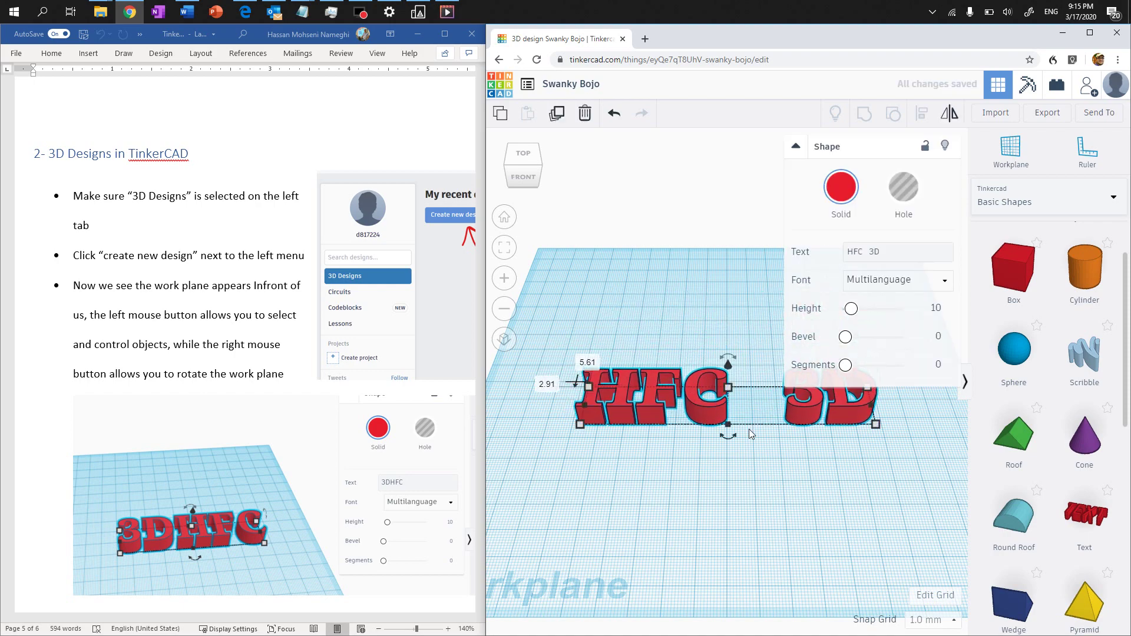
pyautogui.click(768, 476)
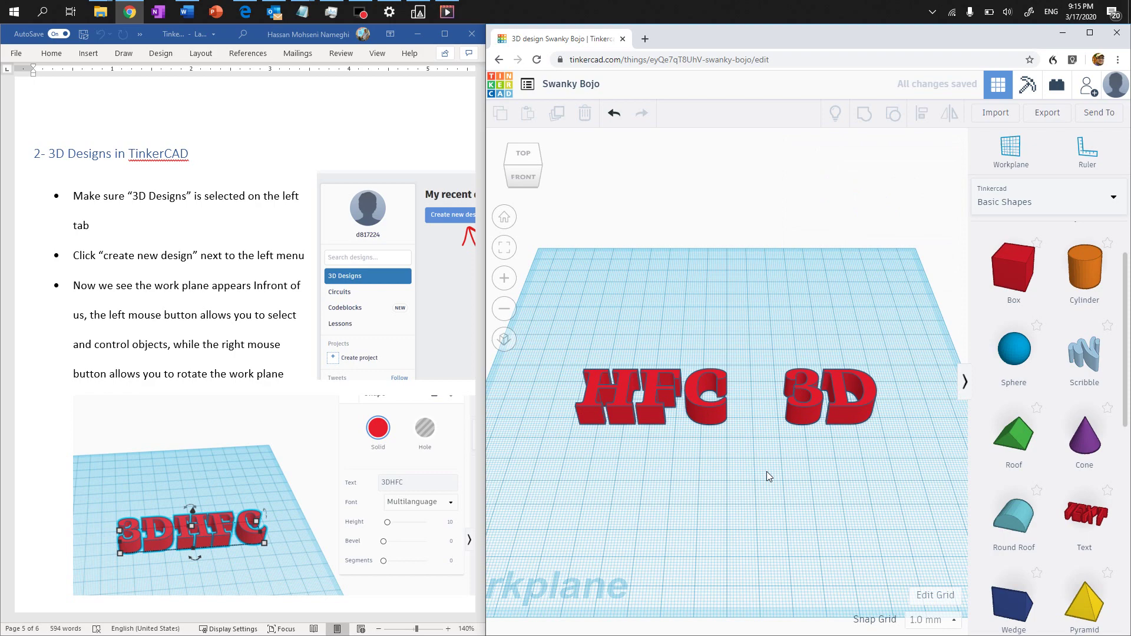
pyautogui.click(767, 472)
# - Orbit to a front view and select the HFC 3D text
pyautogui.moveTo(765, 452)
pyautogui.mouseDown(button='right')
pyautogui.moveTo(751, 341)
pyautogui.moveTo(763, 468)
pyautogui.mouseUp(button='right')
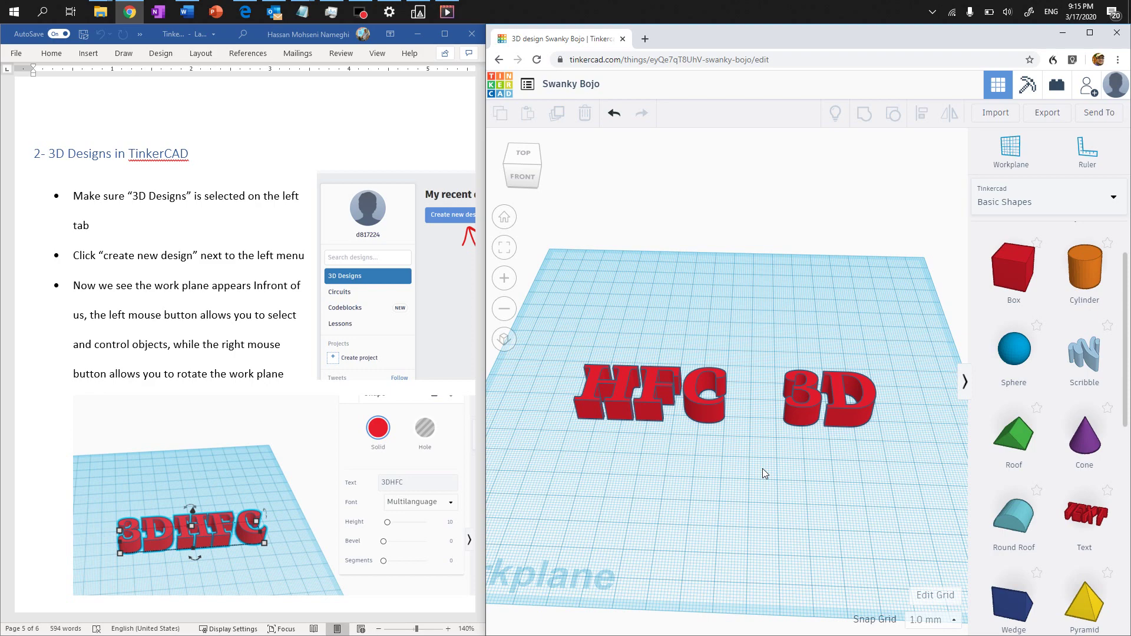
pyautogui.click(710, 409)
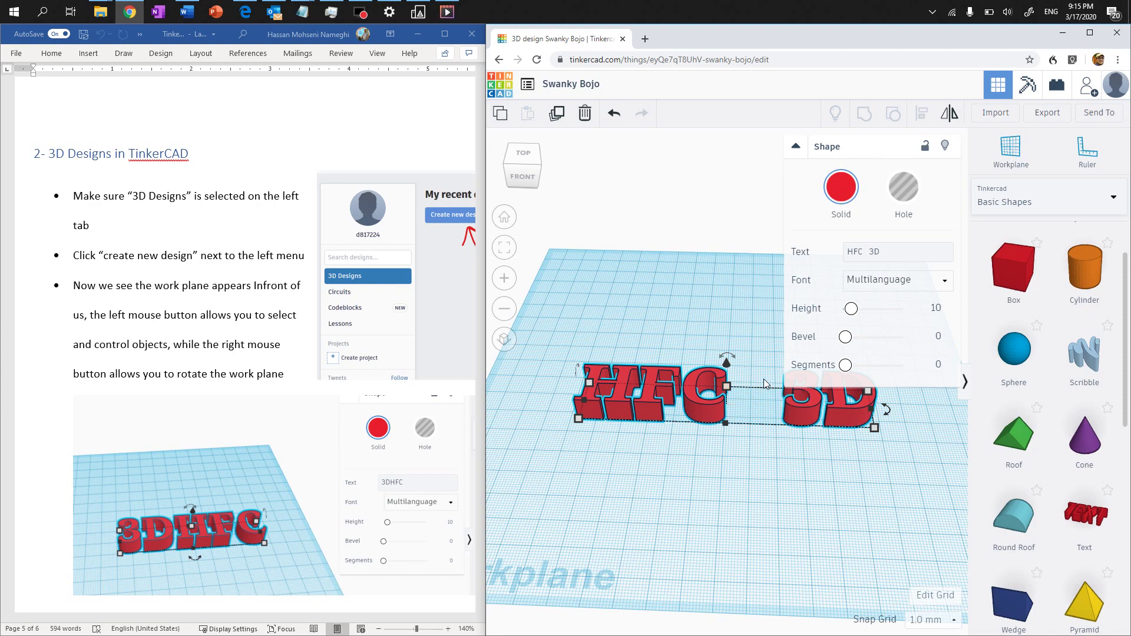
pyautogui.moveTo(887, 409)
pyautogui.click(743, 197)
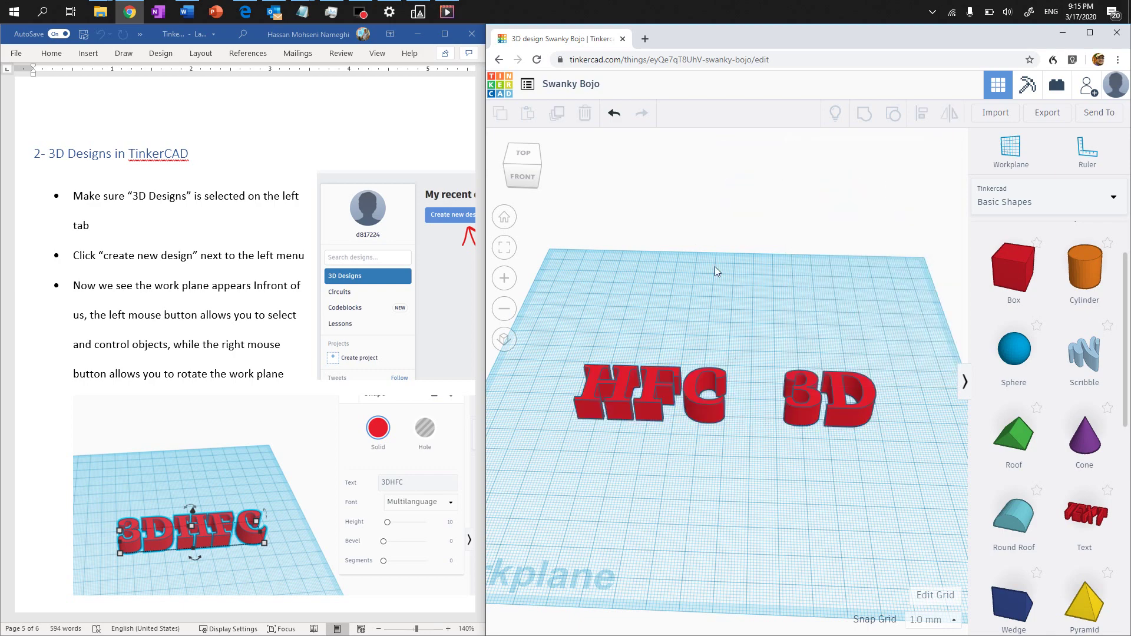
pyautogui.click(840, 376)
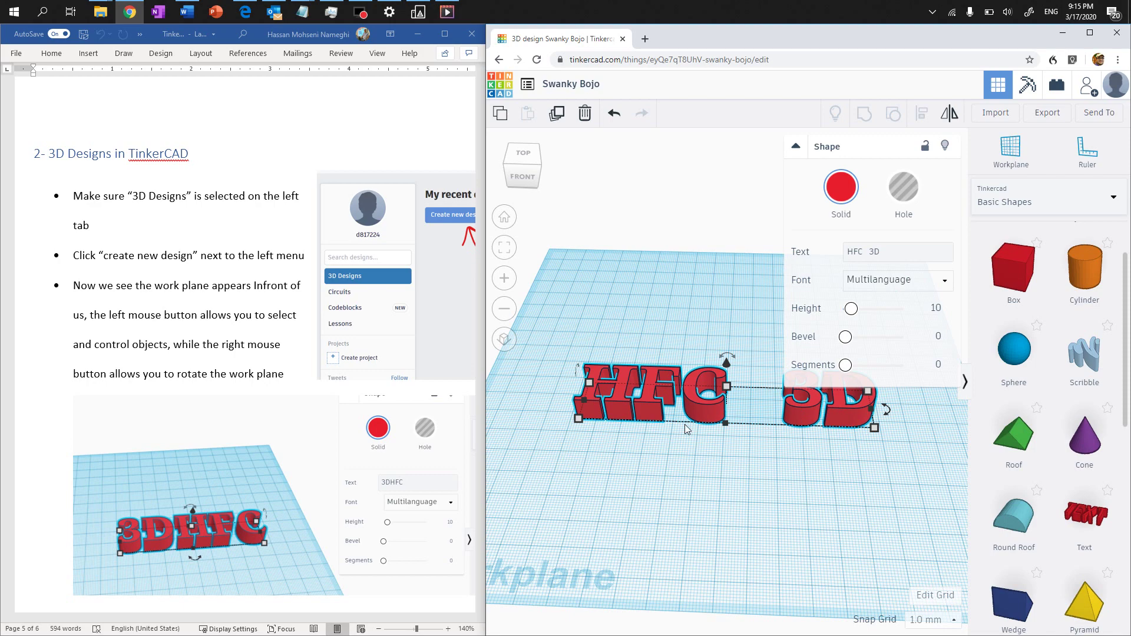
# - Enter a 90° rotation on the text's rotation handle so it stands upright
pyautogui.moveTo(579, 371); pyautogui.dragTo(580, 371)
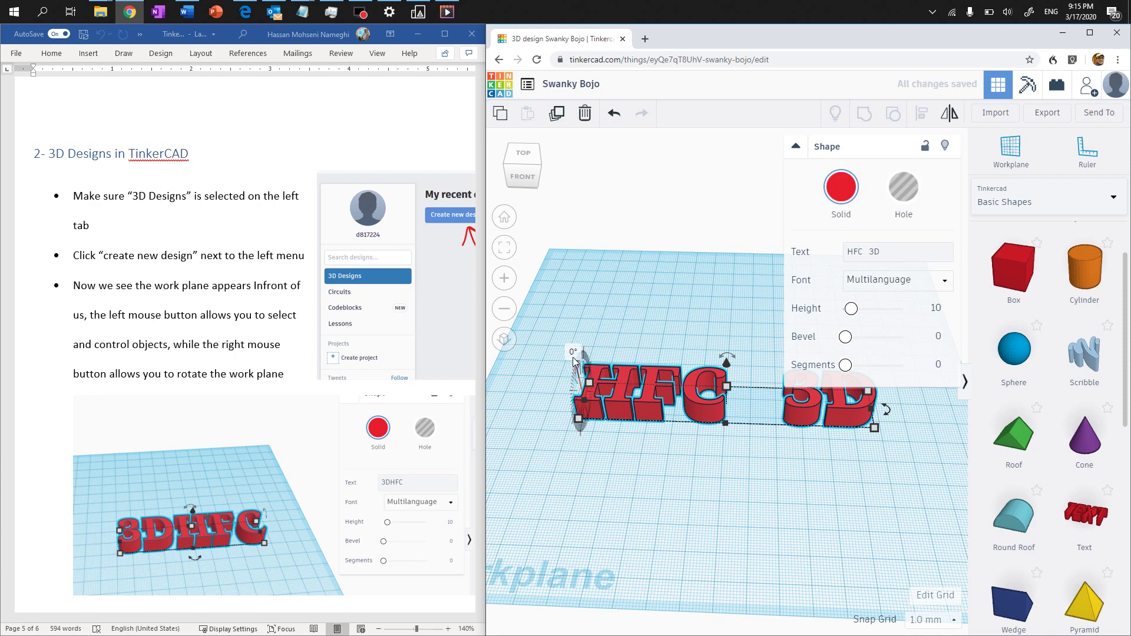
pyautogui.click(580, 352)
pyautogui.write('90')
pyautogui.press('Return')
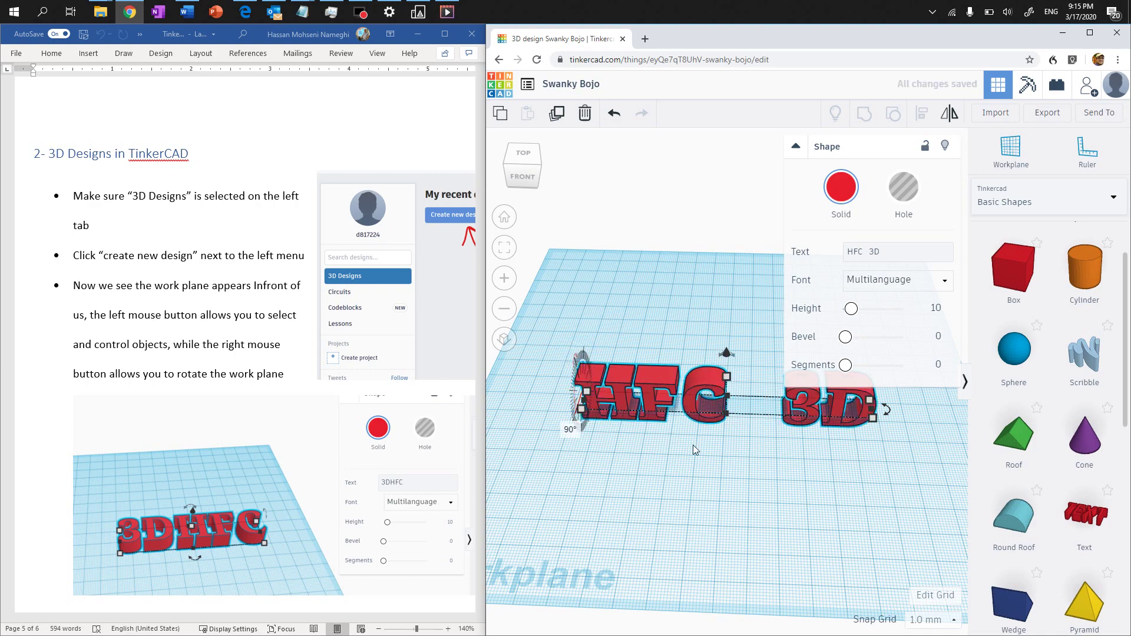
pyautogui.scroll(-5, 699, 448)
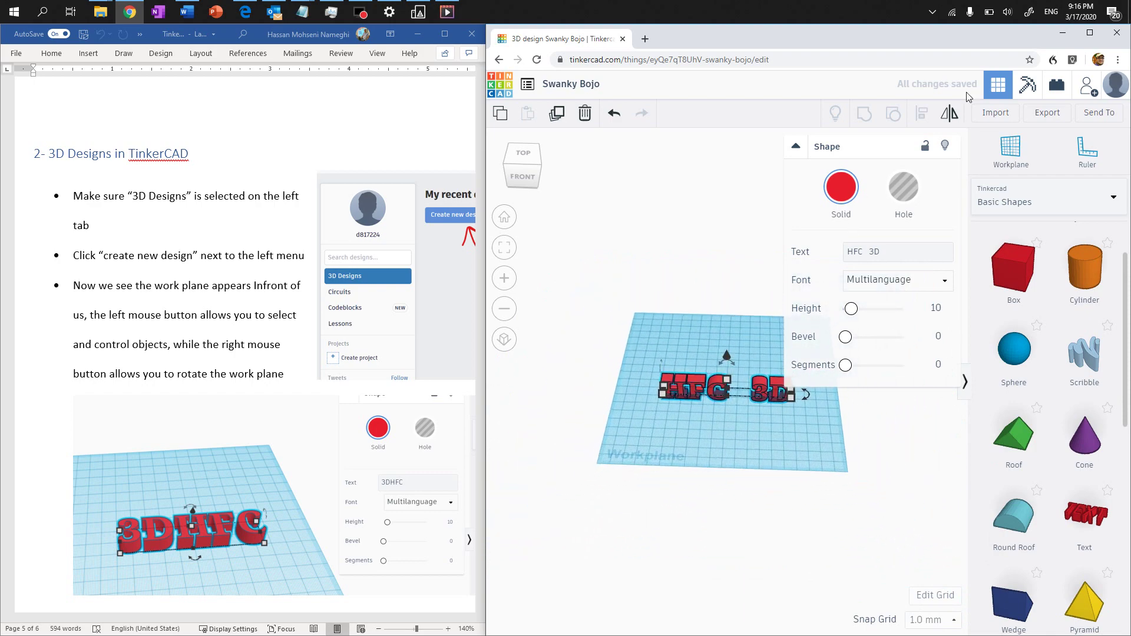
# - Maximize the Chrome window and slide the upright text to a new spot from a front view
pyautogui.click(1089, 34)
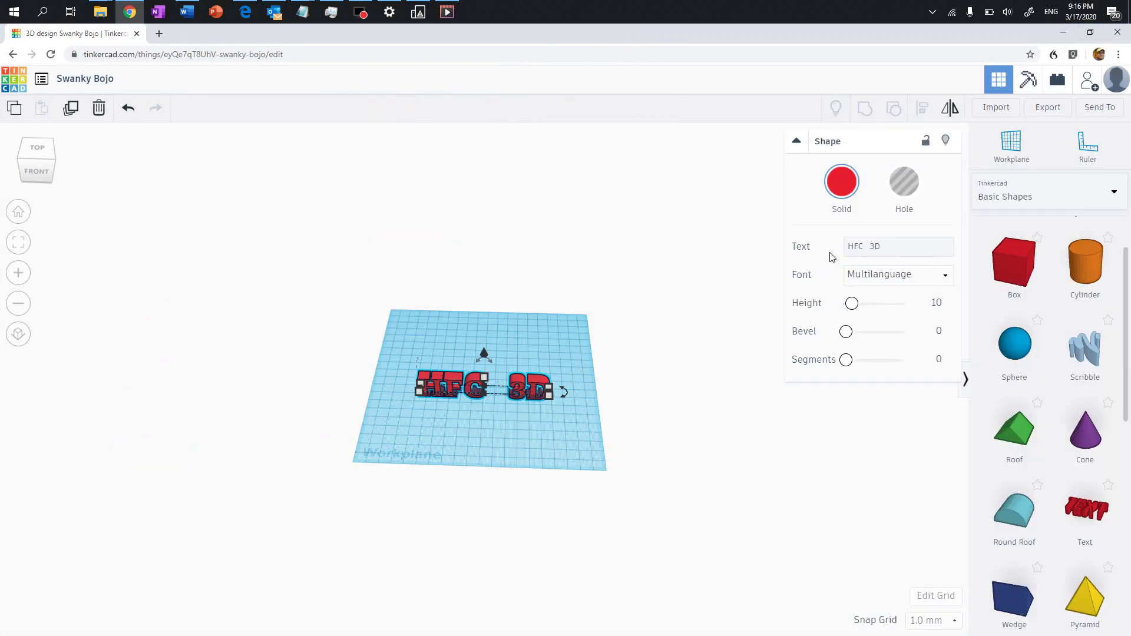
pyautogui.scroll(2, 526, 419)
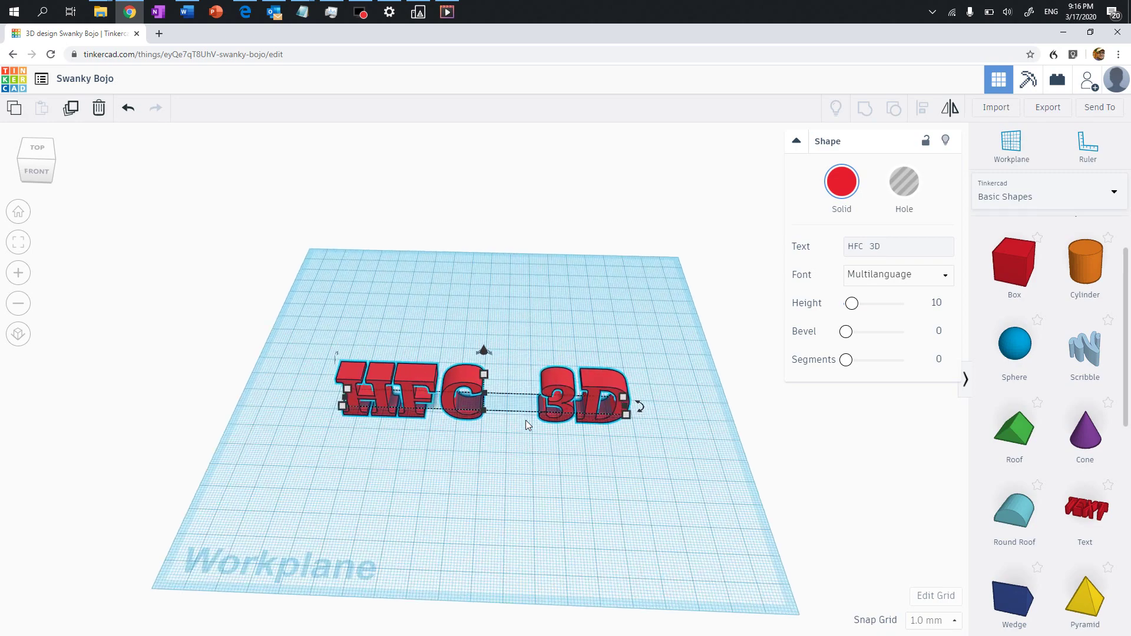
pyautogui.scroll(-2, 525, 419)
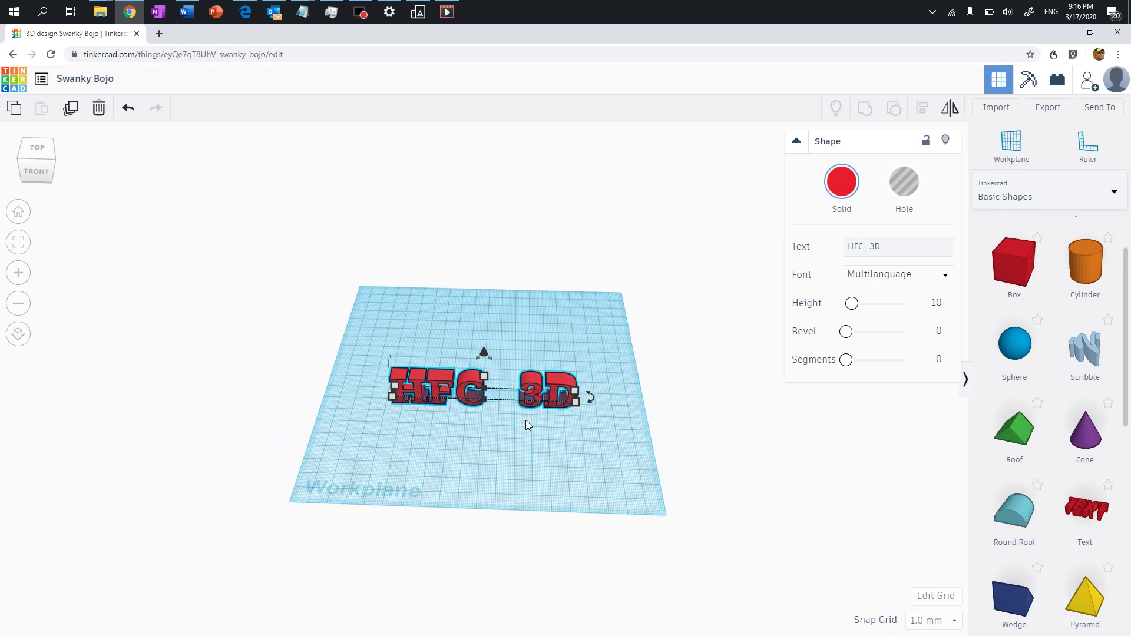
pyautogui.moveTo(492, 434); pyautogui.dragTo(495, 368, button='right')
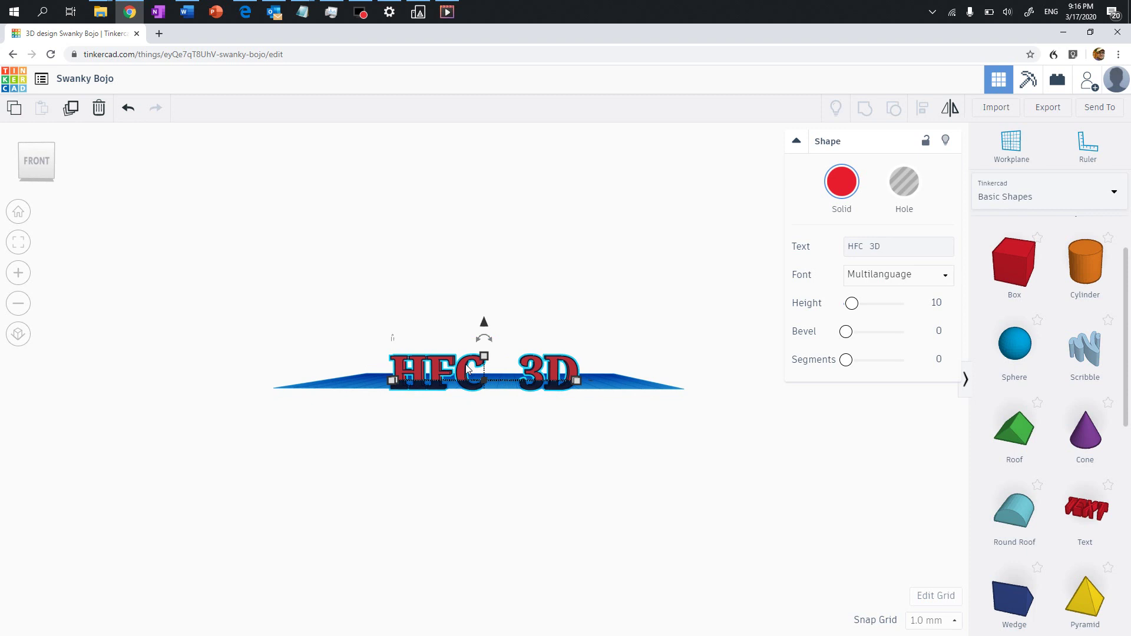
pyautogui.moveTo(467, 370); pyautogui.dragTo(476, 370)
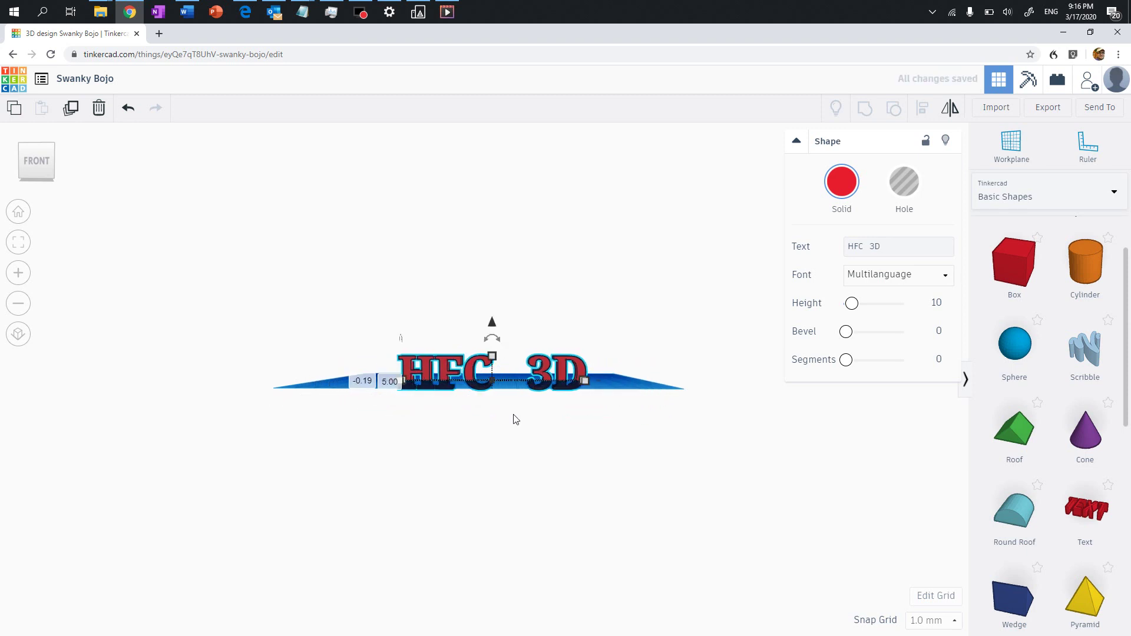
pyautogui.moveTo(512, 414); pyautogui.dragTo(518, 493, button='right')
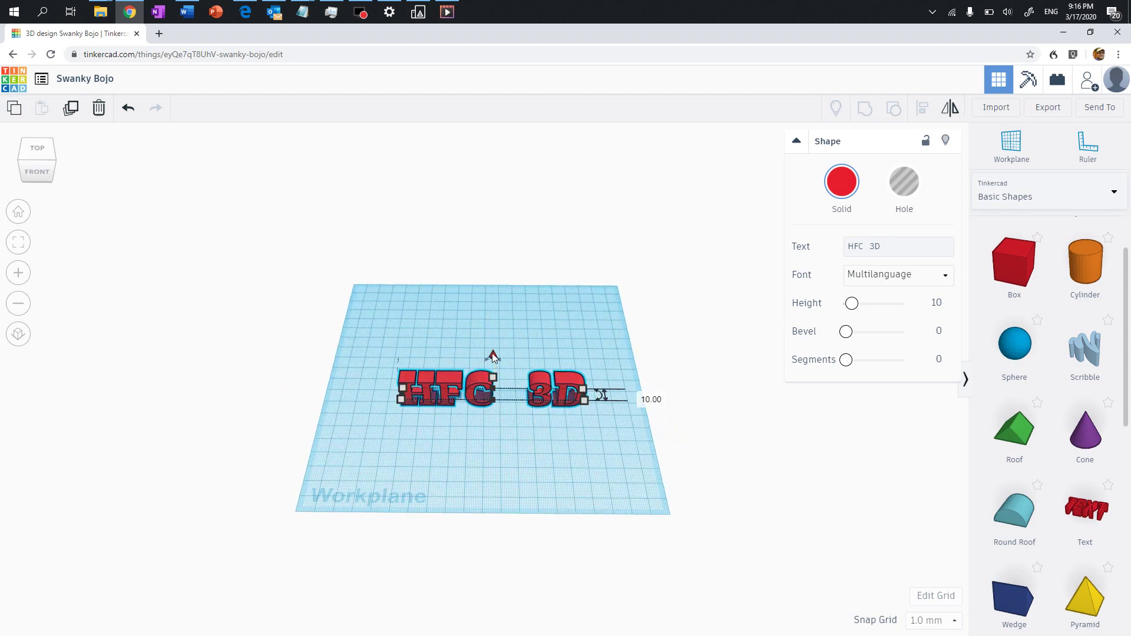
# - Lift the HFC 3D text to 45 mm, then add a box beneath it stretched to 134 mm
pyautogui.moveTo(493, 353); pyautogui.dragTo(492, 286)
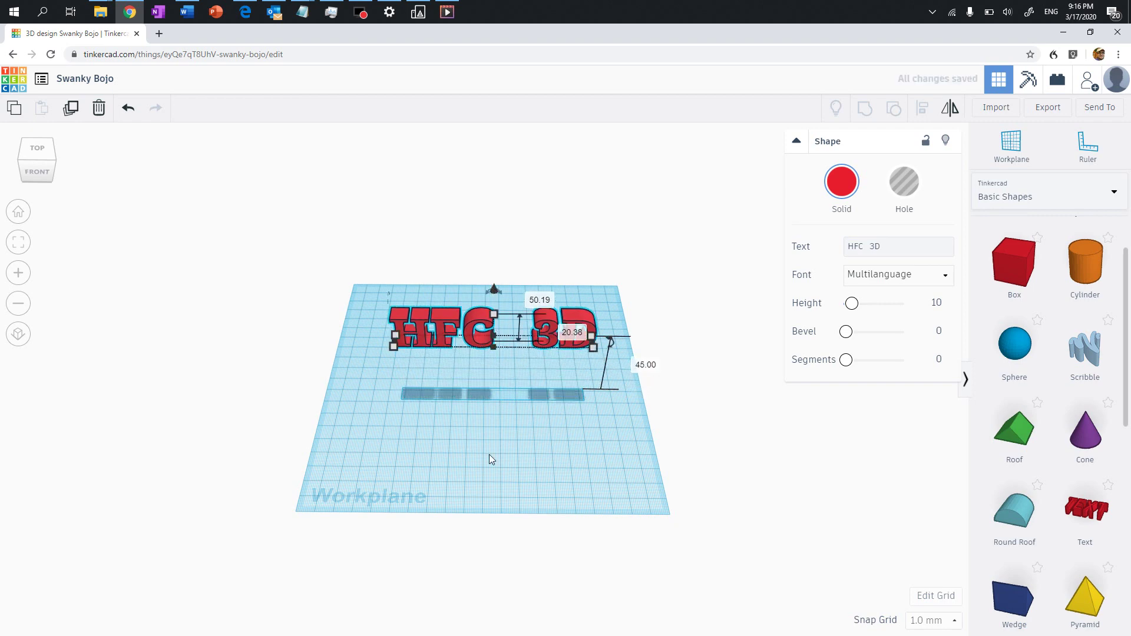
pyautogui.moveTo(489, 455); pyautogui.dragTo(472, 502, button='right')
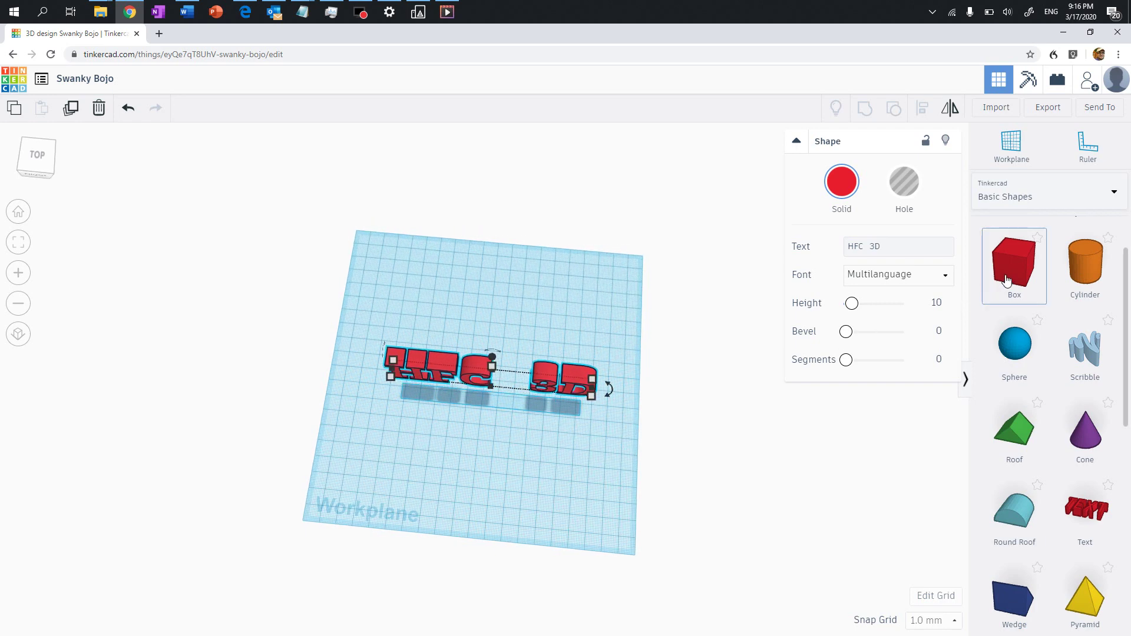
pyautogui.moveTo(1007, 281); pyautogui.dragTo(636, 360)
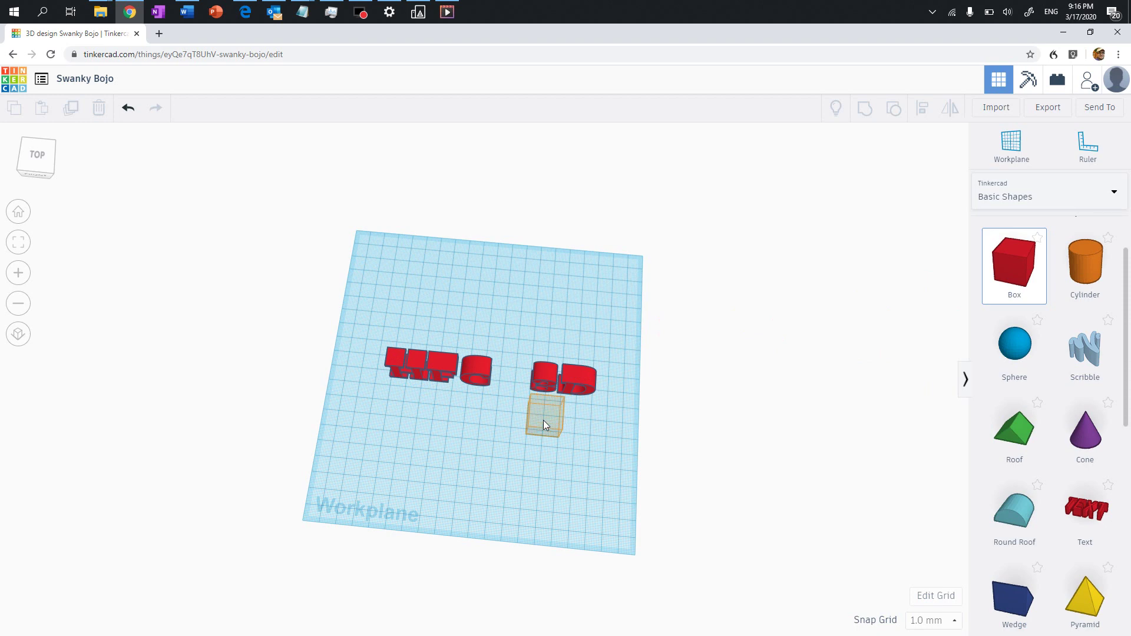
pyautogui.moveTo(521, 421); pyautogui.dragTo(522, 421)
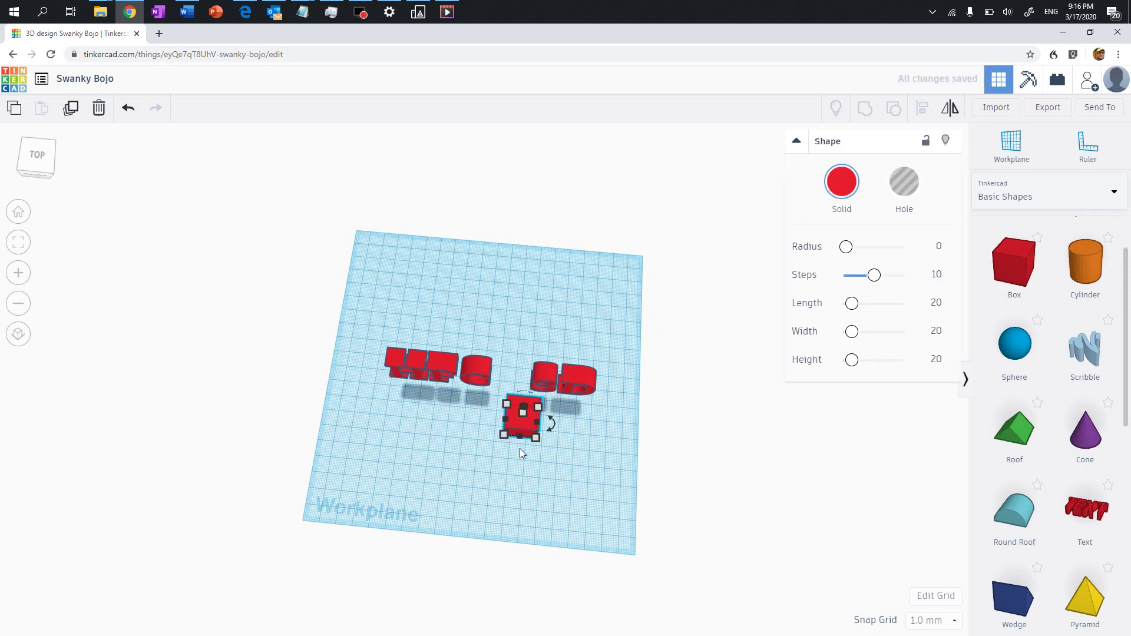
pyautogui.moveTo(507, 416); pyautogui.dragTo(384, 420)
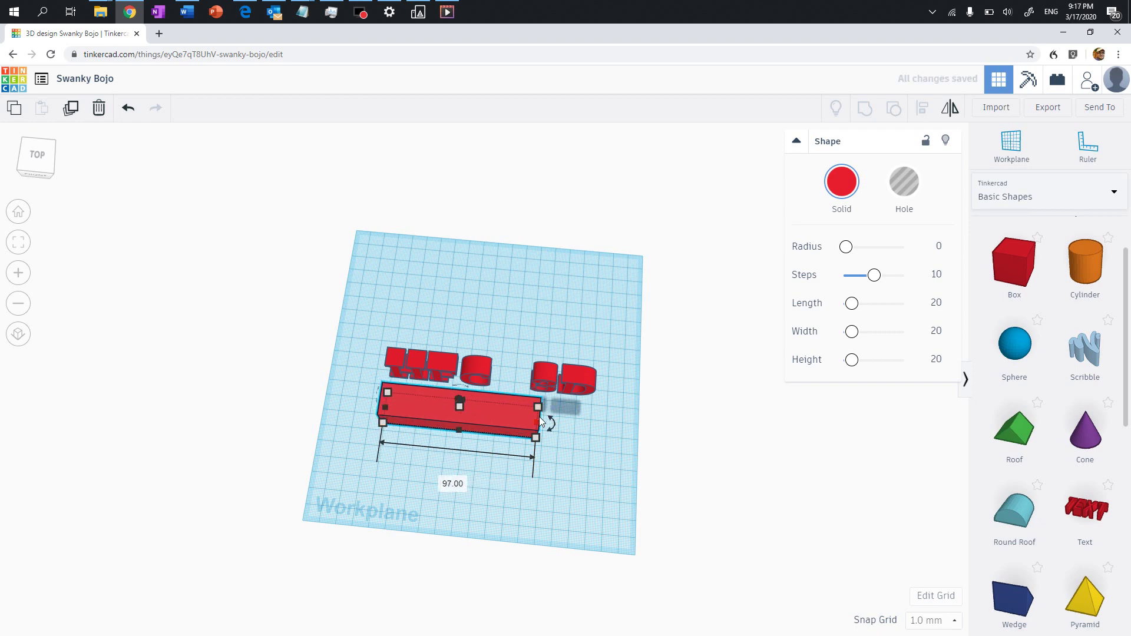
pyautogui.moveTo(538, 419); pyautogui.dragTo(596, 412)
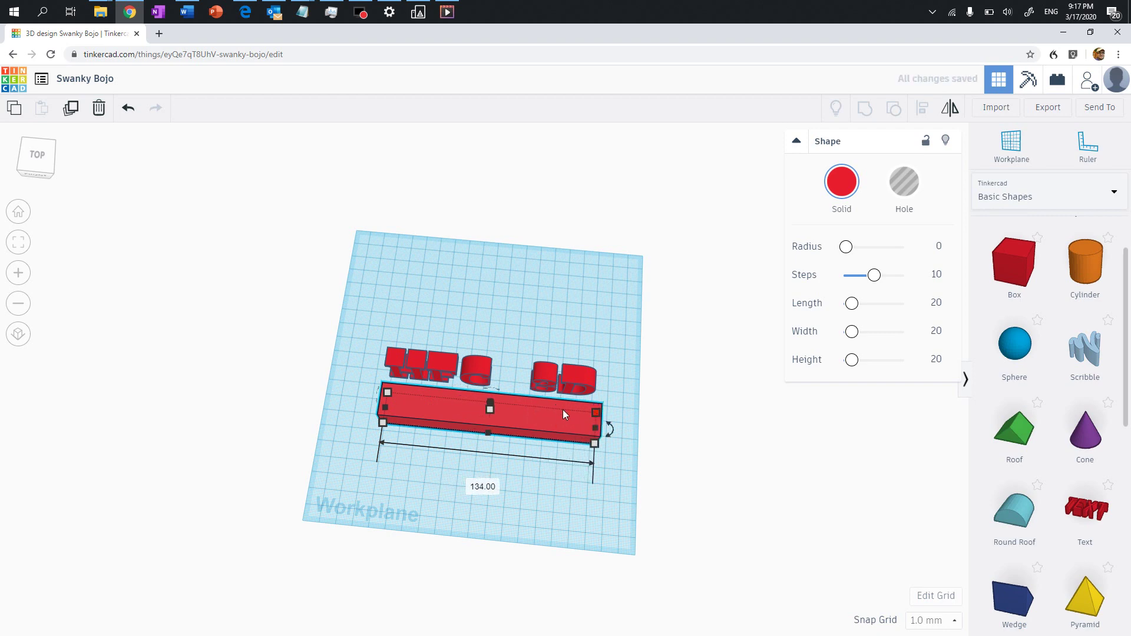
pyautogui.moveTo(563, 409); pyautogui.dragTo(550, 299, button='right')
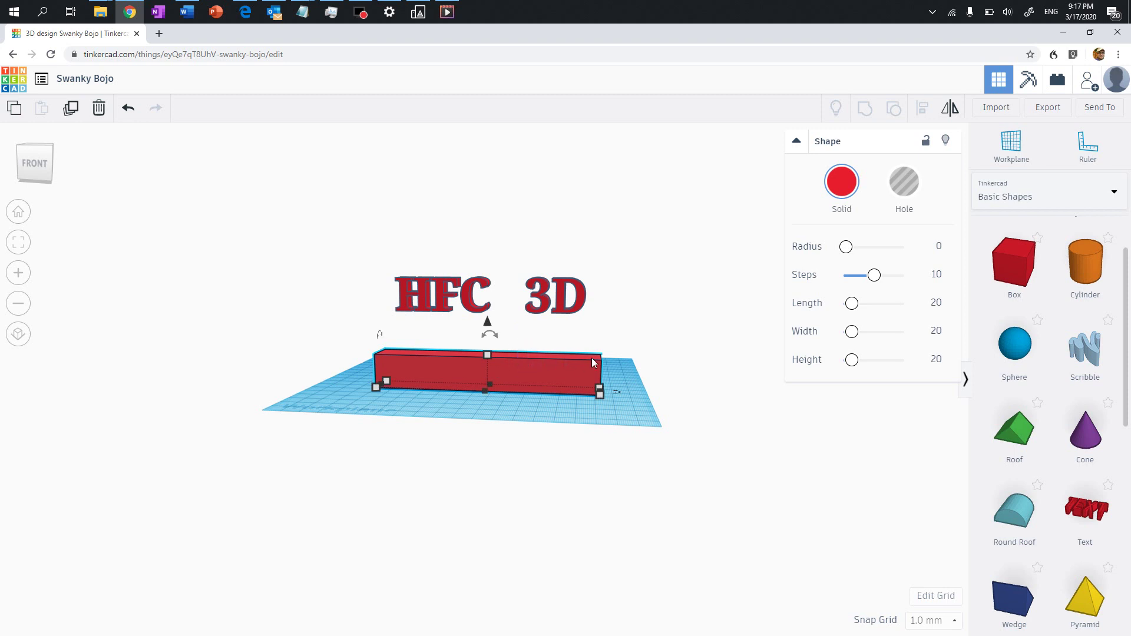
# - Change the box height from 20 to 5 mm, then reselect the flattened box
pyautogui.moveTo(486, 355)
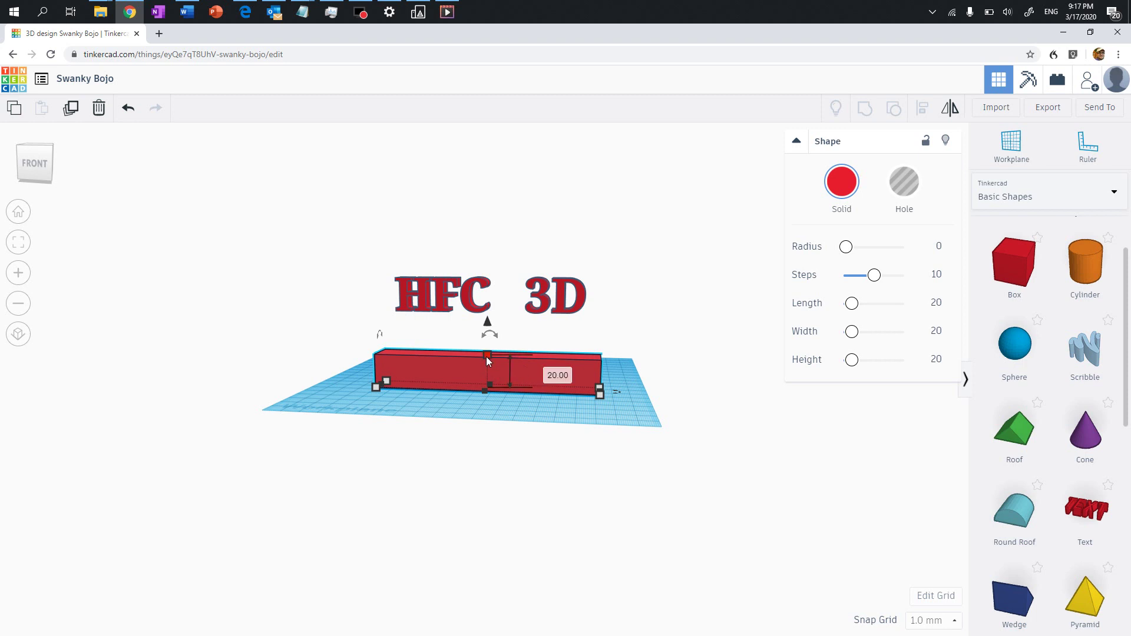
pyautogui.click(487, 357)
pyautogui.click(548, 366)
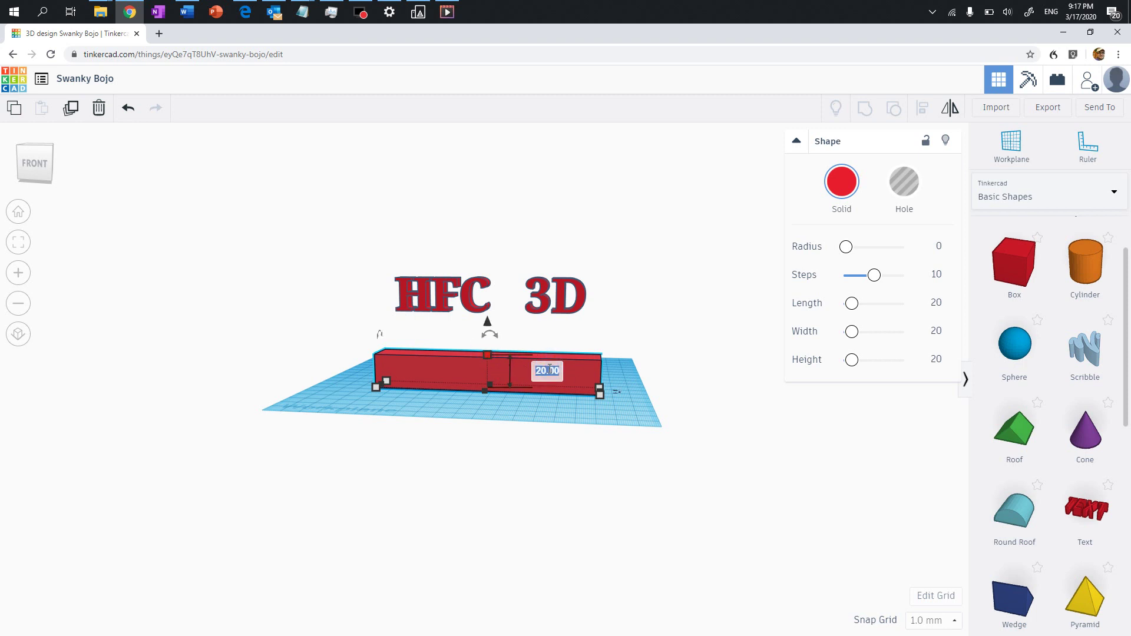
pyautogui.write('5')
pyautogui.press('Return')
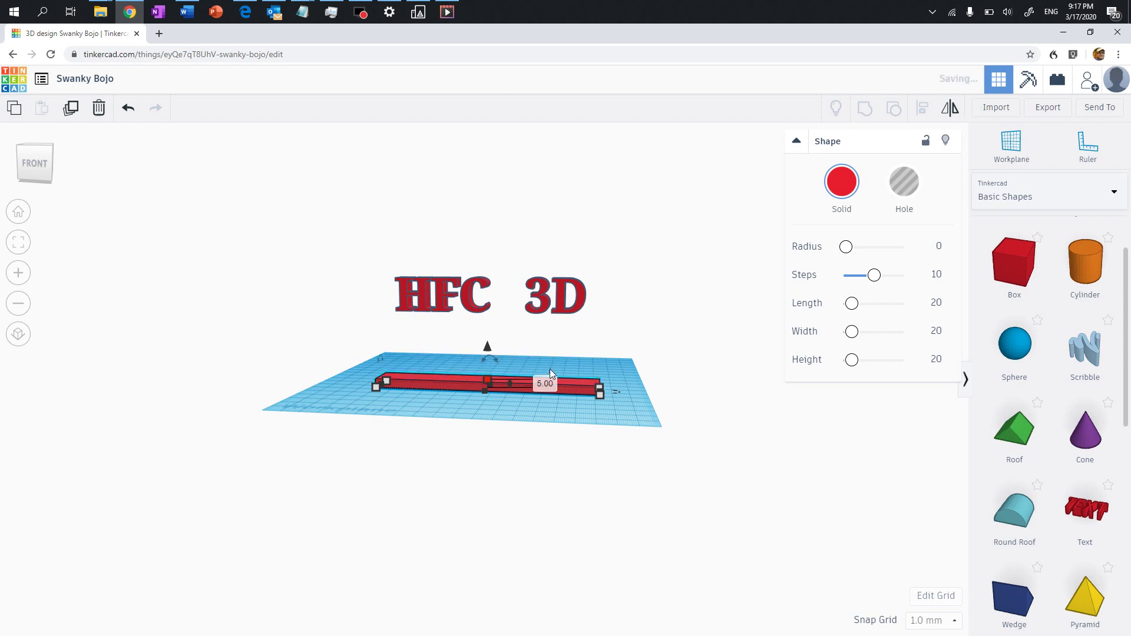
pyautogui.click(447, 412)
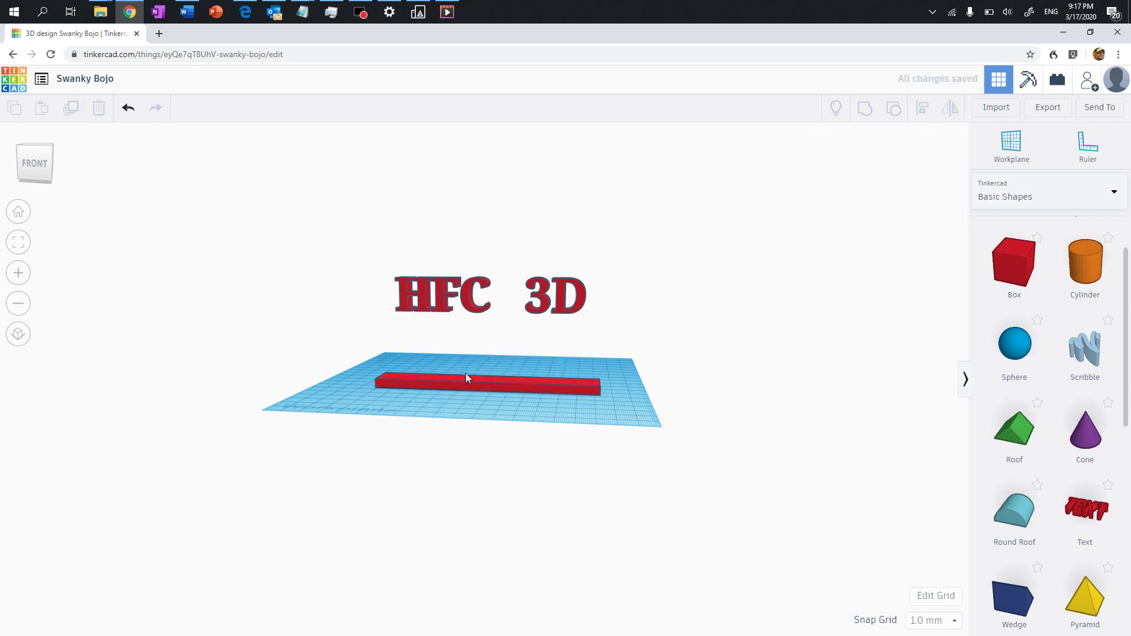
pyautogui.click(492, 410)
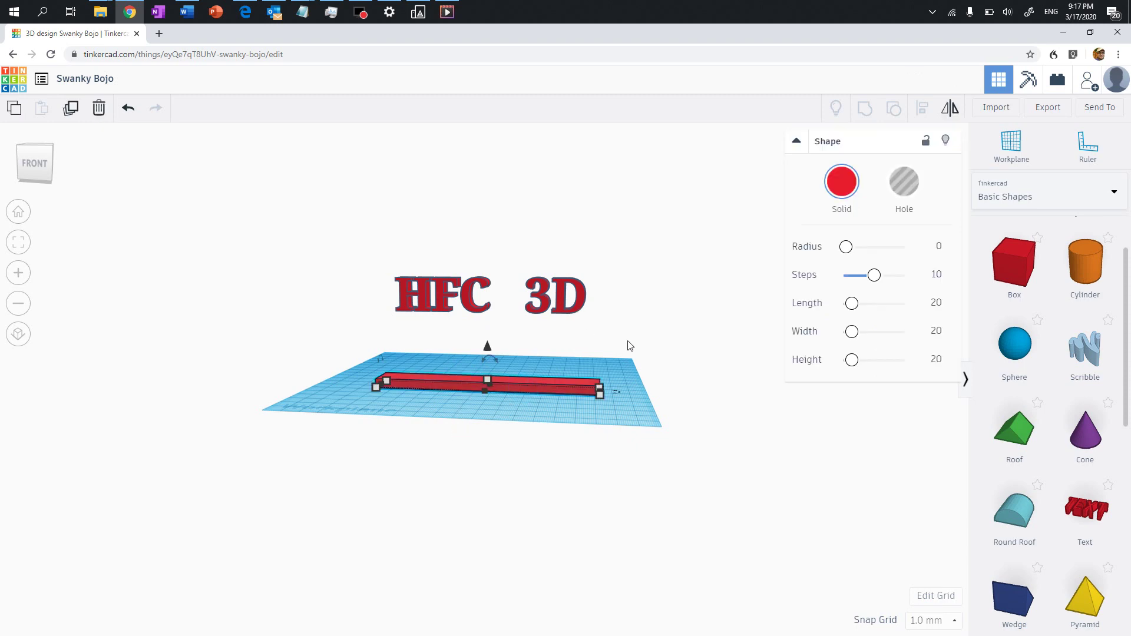
# - Stretch the base to 30 mm deep and about 160 mm long, then move the text over it
pyautogui.press('f')
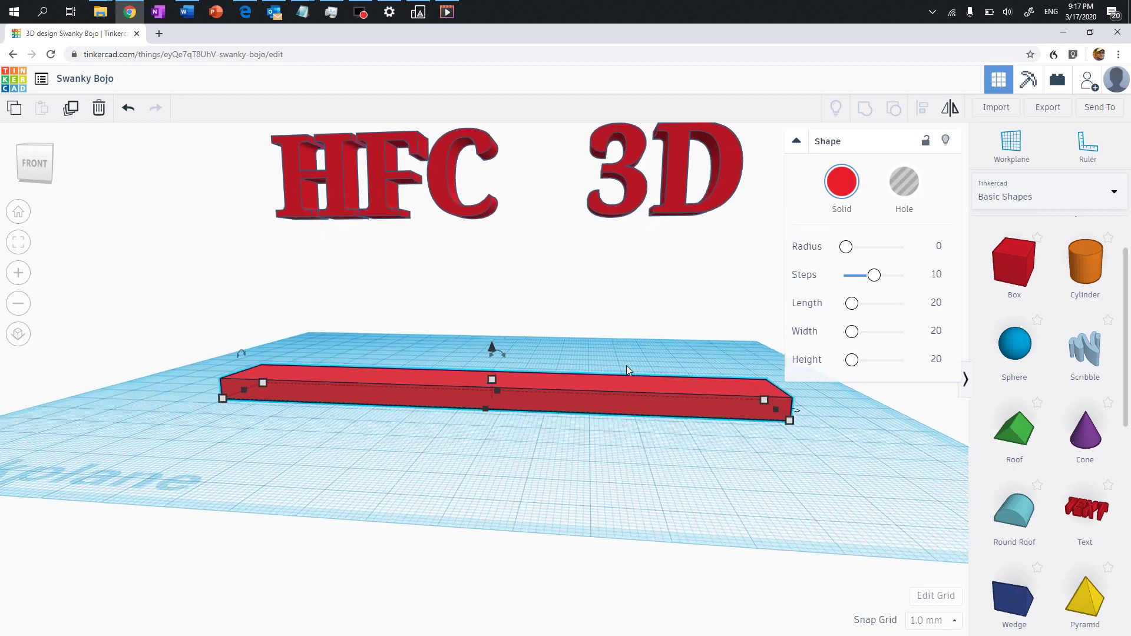
pyautogui.scroll(-2, 645, 381)
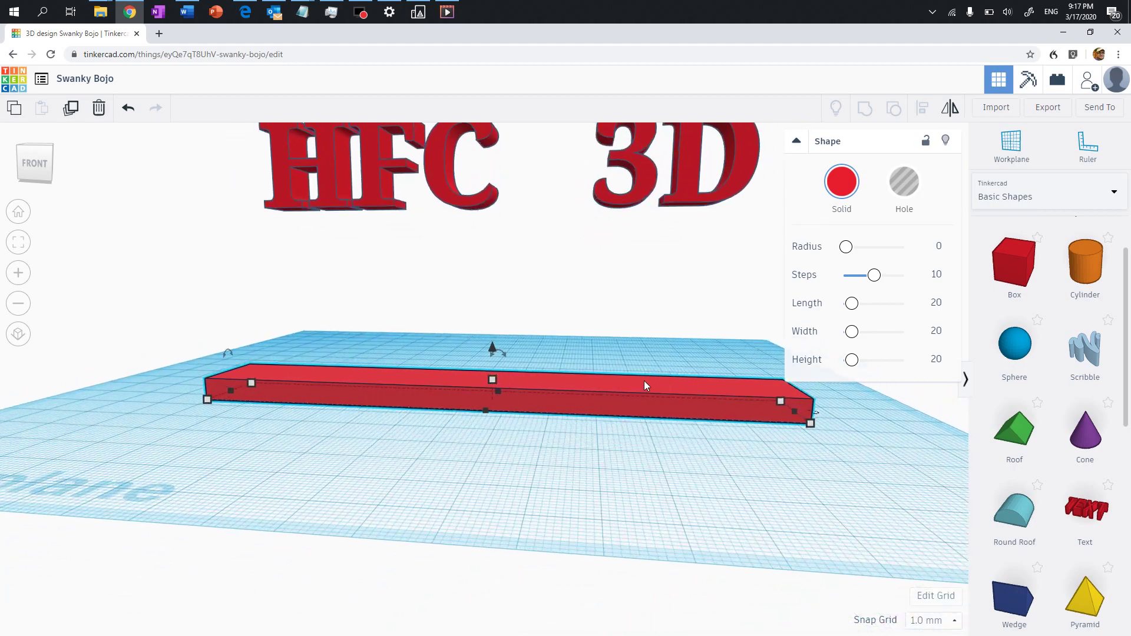
pyautogui.moveTo(620, 437); pyautogui.dragTo(632, 588, button='right')
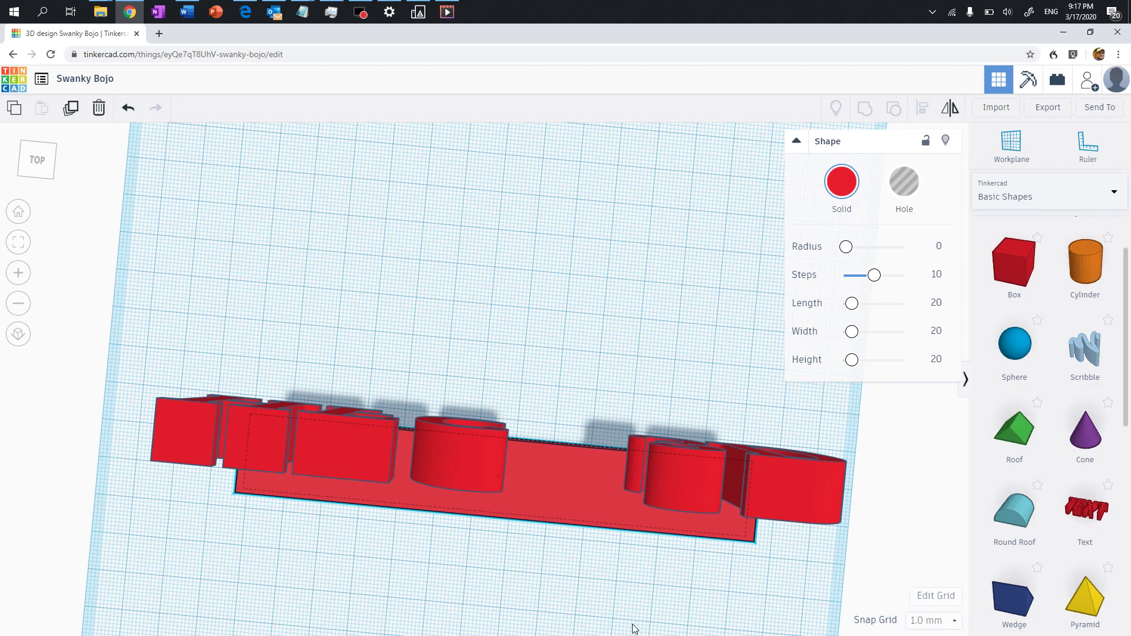
pyautogui.scroll(3, 626, 600)
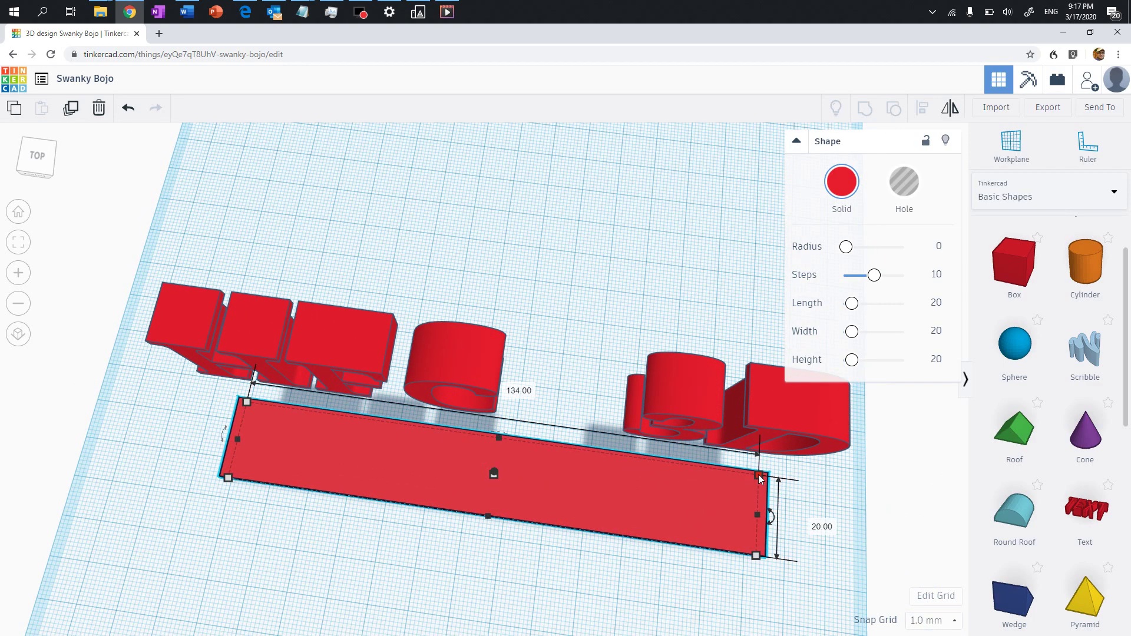
pyautogui.moveTo(760, 478); pyautogui.dragTo(812, 443)
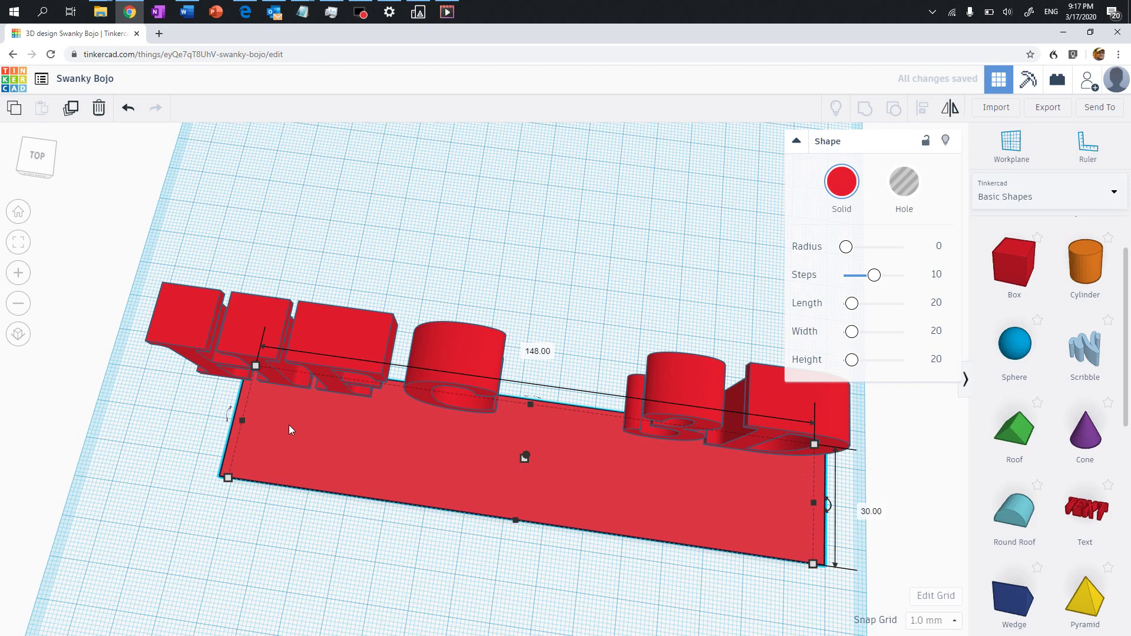
pyautogui.moveTo(242, 419); pyautogui.dragTo(185, 402)
pyautogui.moveTo(302, 326); pyautogui.dragTo(295, 405)
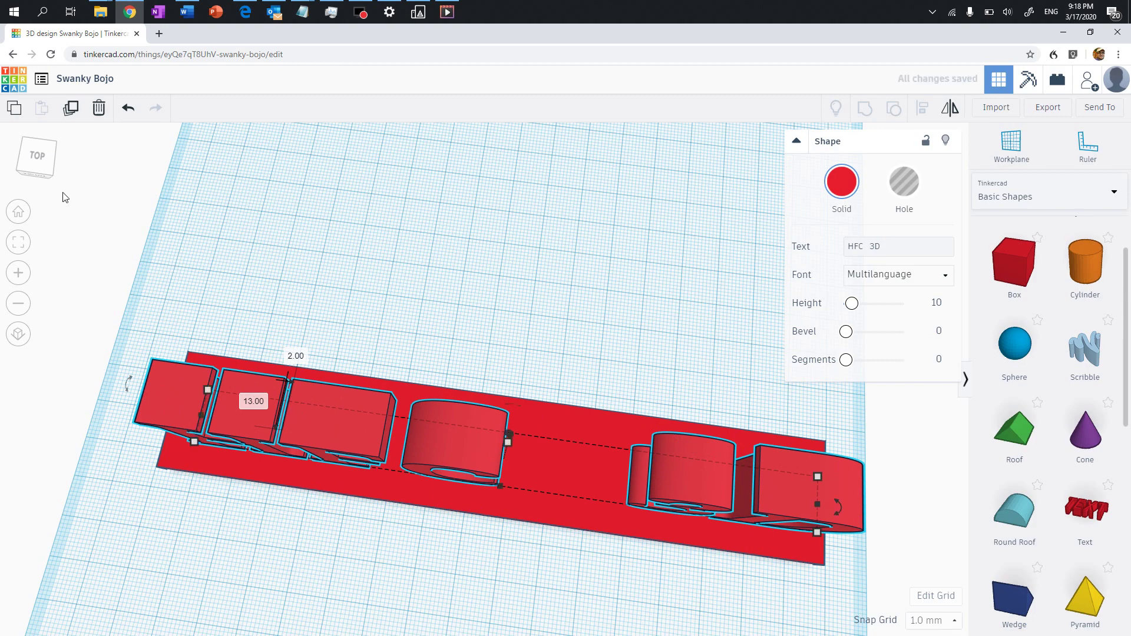
# - Slide the upright HFC 3D text forward and lower it until its letters rest on the red base
pyautogui.click(39, 172)
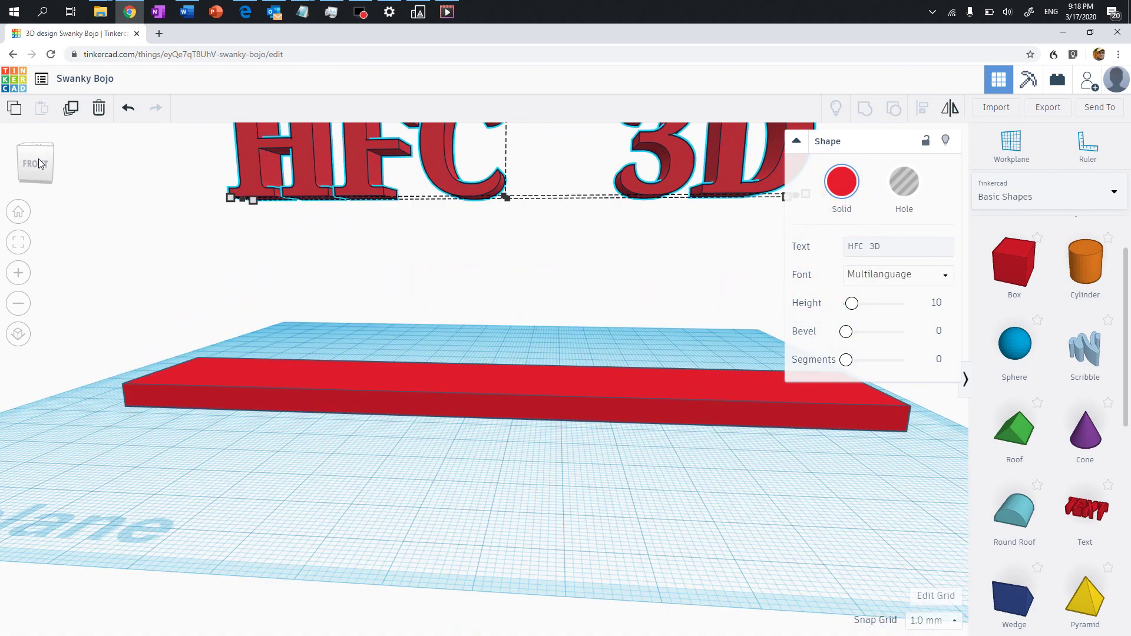
pyautogui.moveTo(38, 158); pyautogui.dragTo(37, 161)
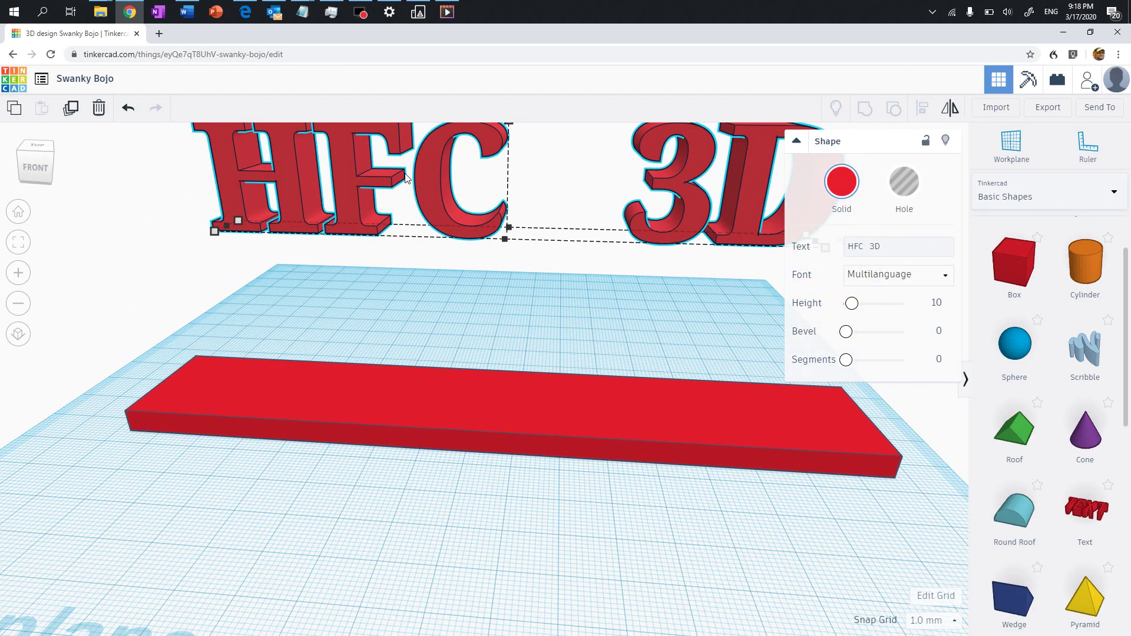
pyautogui.moveTo(425, 169)
pyautogui.mouseDown()
pyautogui.moveTo(420, 199)
pyautogui.moveTo(417, 167)
pyautogui.mouseUp()
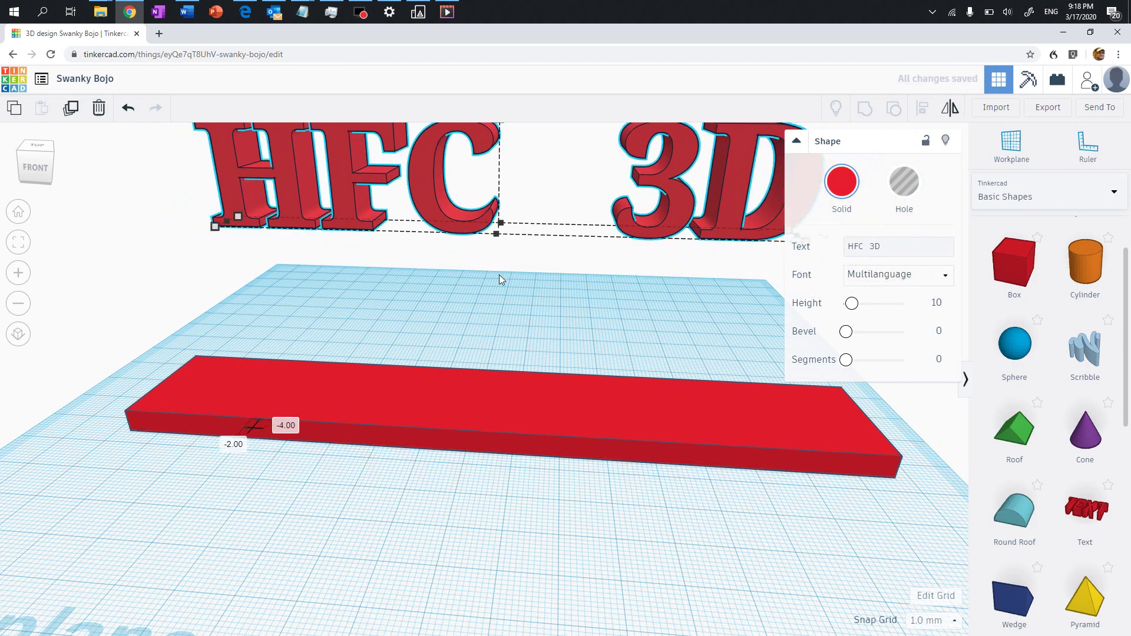
pyautogui.scroll(-2, 499, 280)
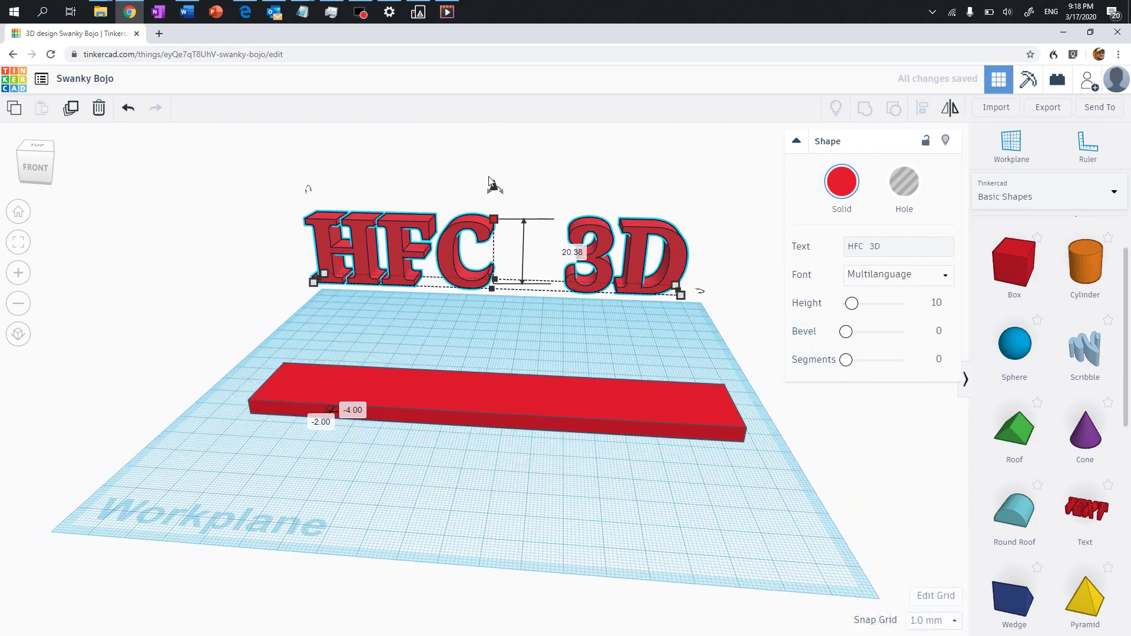
pyautogui.moveTo(495, 189); pyautogui.dragTo(493, 319)
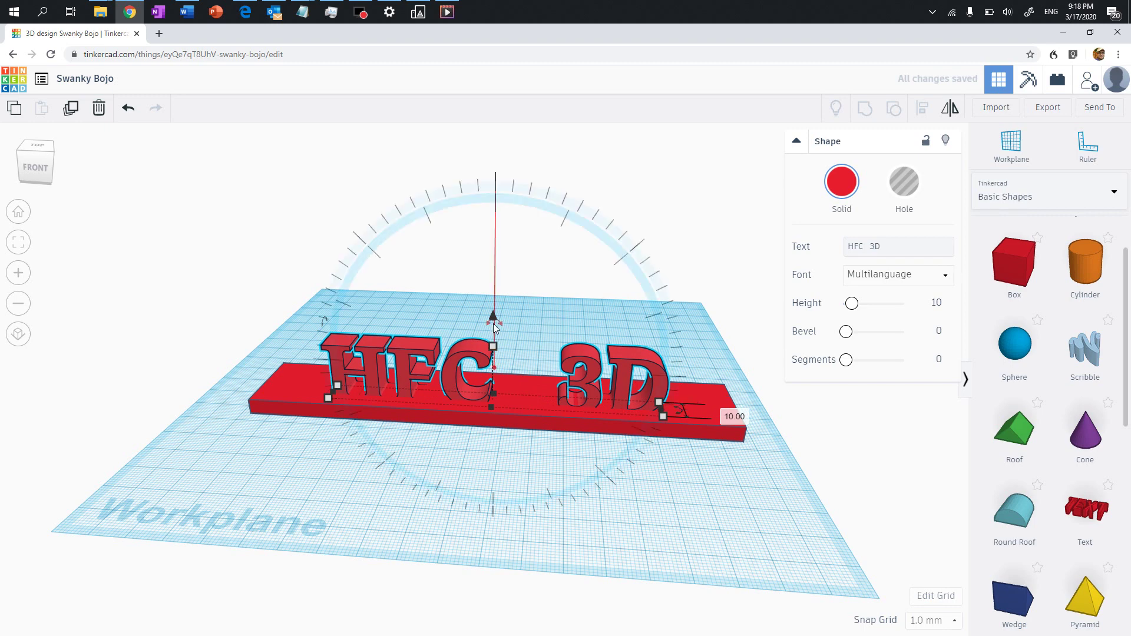
pyautogui.moveTo(494, 318); pyautogui.dragTo(493, 313)
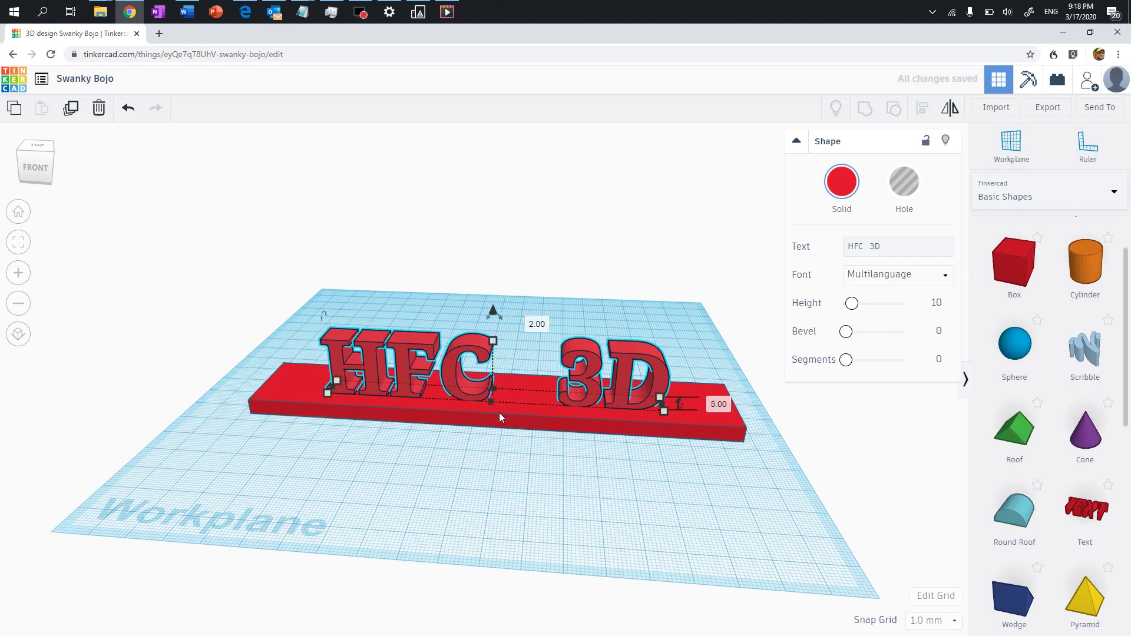
pyautogui.moveTo(498, 440)
pyautogui.mouseDown(button='right')
pyautogui.moveTo(492, 368)
pyautogui.moveTo(499, 448)
pyautogui.mouseUp(button='right')
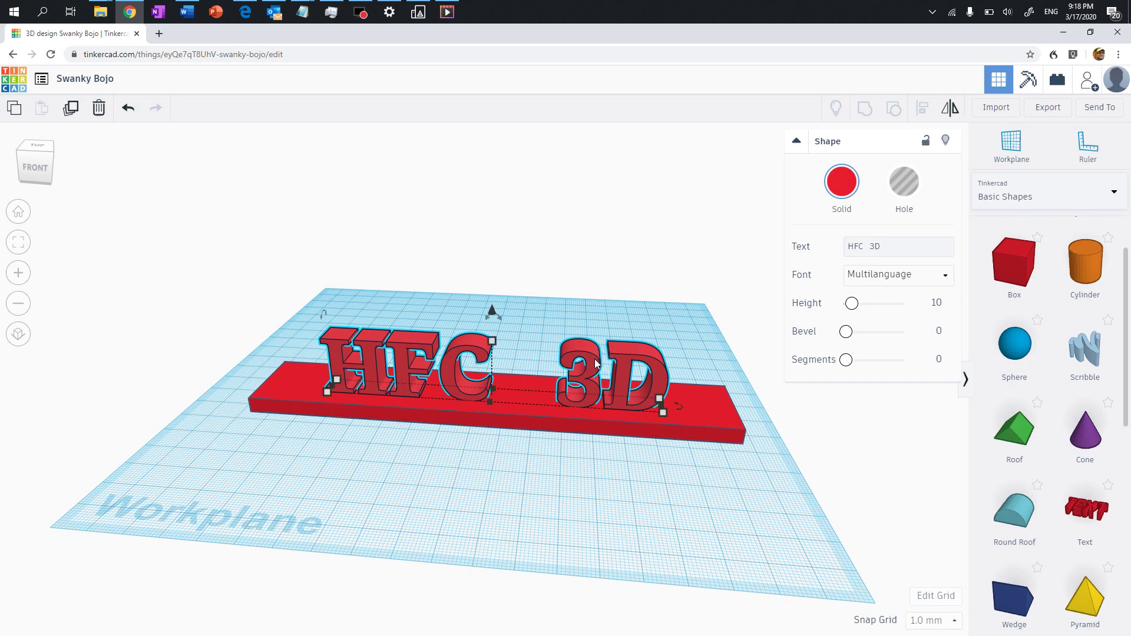
# - Add an extra space between HFC and 3D in the text shape
pyautogui.click(864, 247)
pyautogui.click(864, 247)
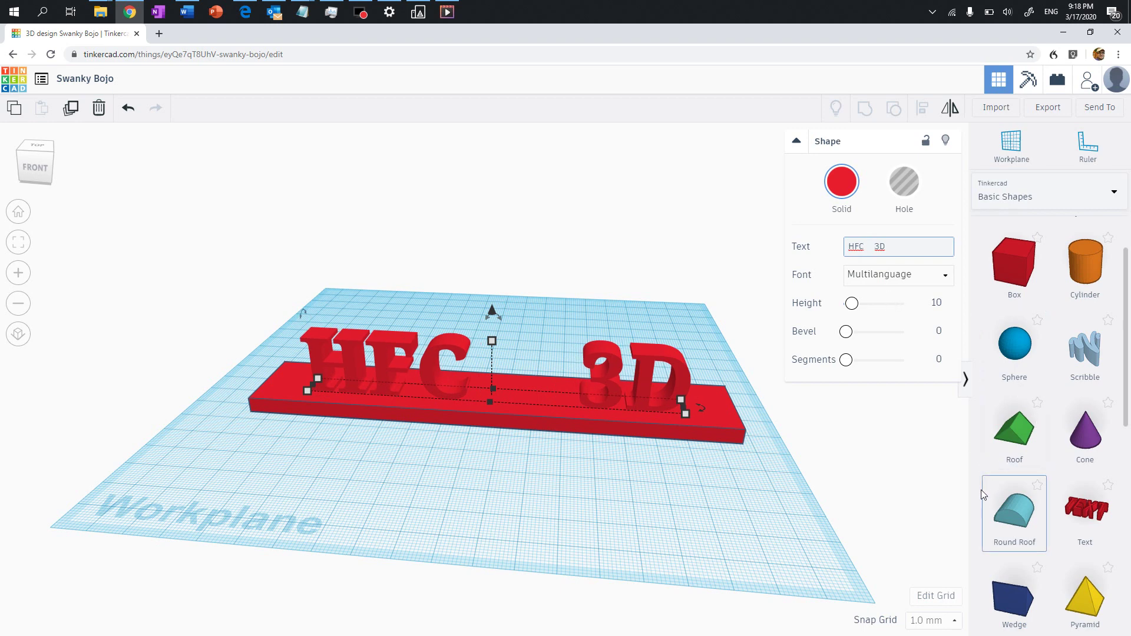
pyautogui.scroll(-2, 981, 490)
pyautogui.scroll(-9, 981, 490)
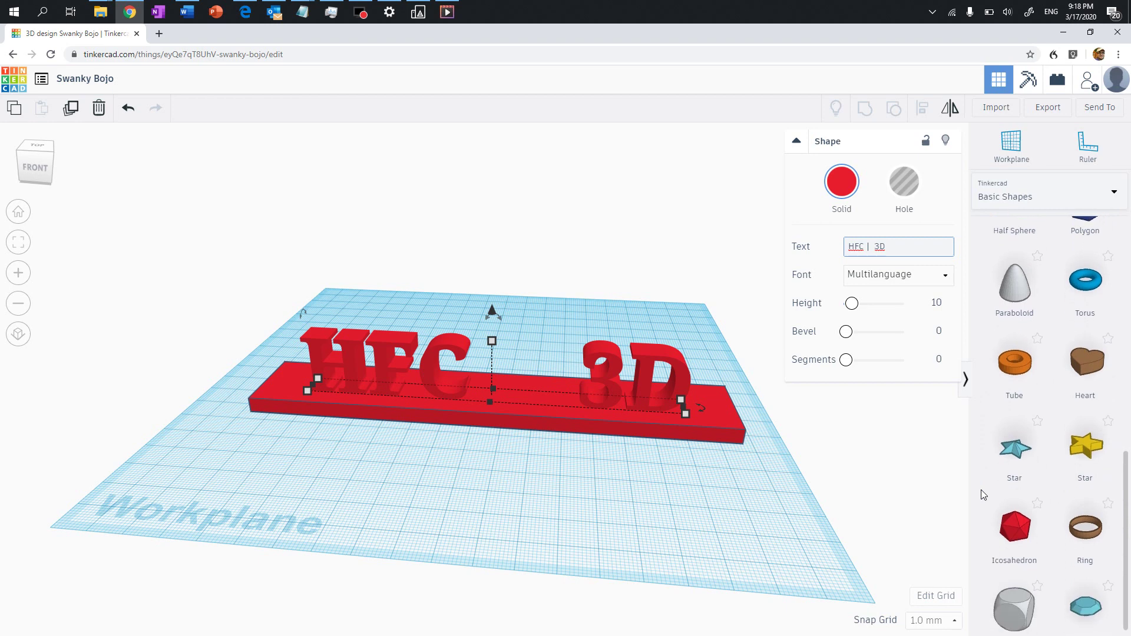
# - Place a Heart hole, about 22 by 24.31 mm, between HFC and 3D on the base
pyautogui.click(1080, 367)
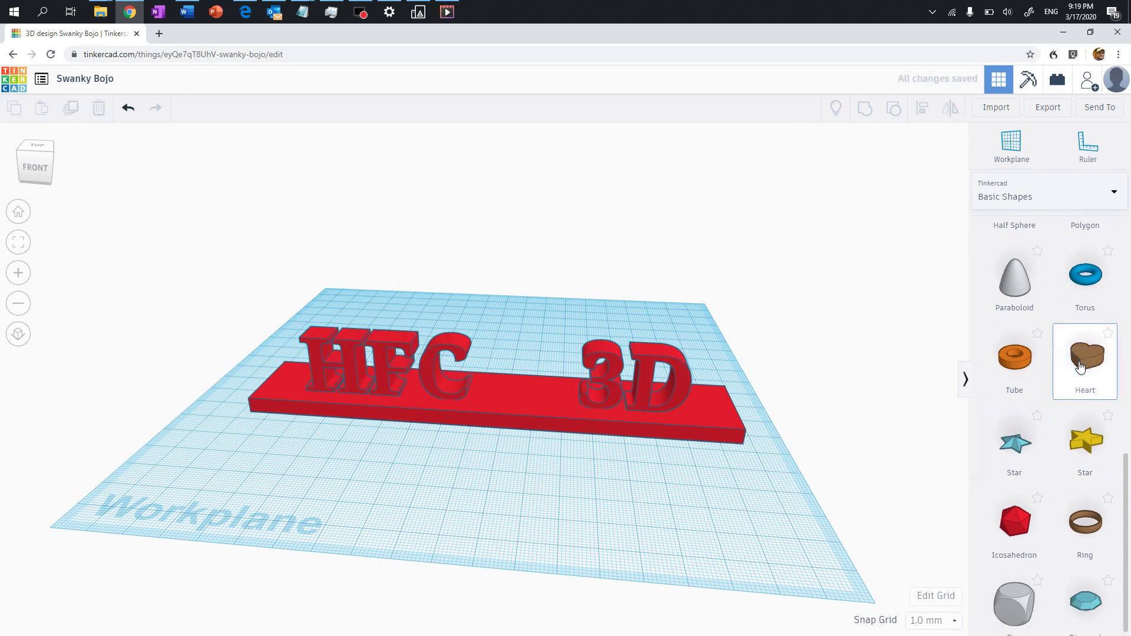
pyautogui.moveTo(1080, 366); pyautogui.dragTo(542, 405)
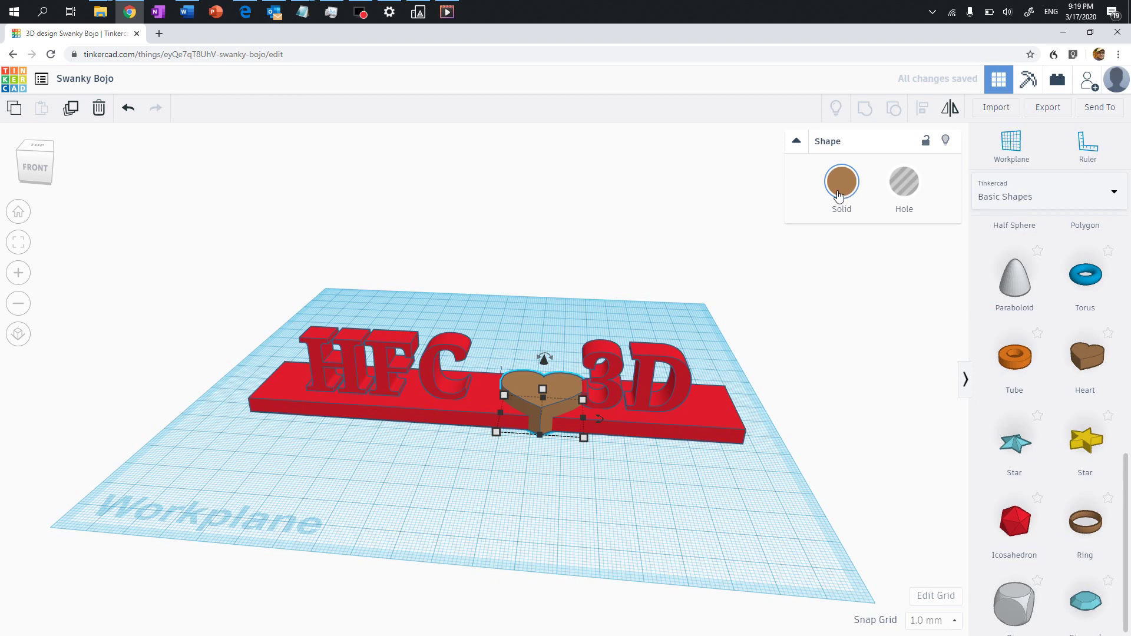
pyautogui.click(908, 188)
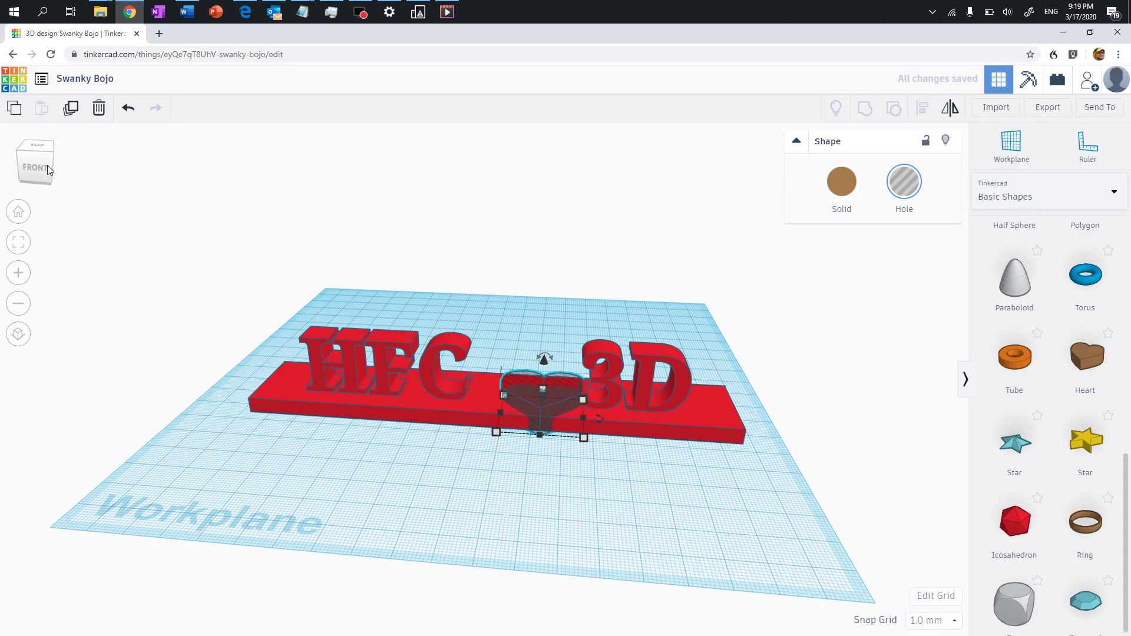
pyautogui.moveTo(41, 165); pyautogui.dragTo(40, 186)
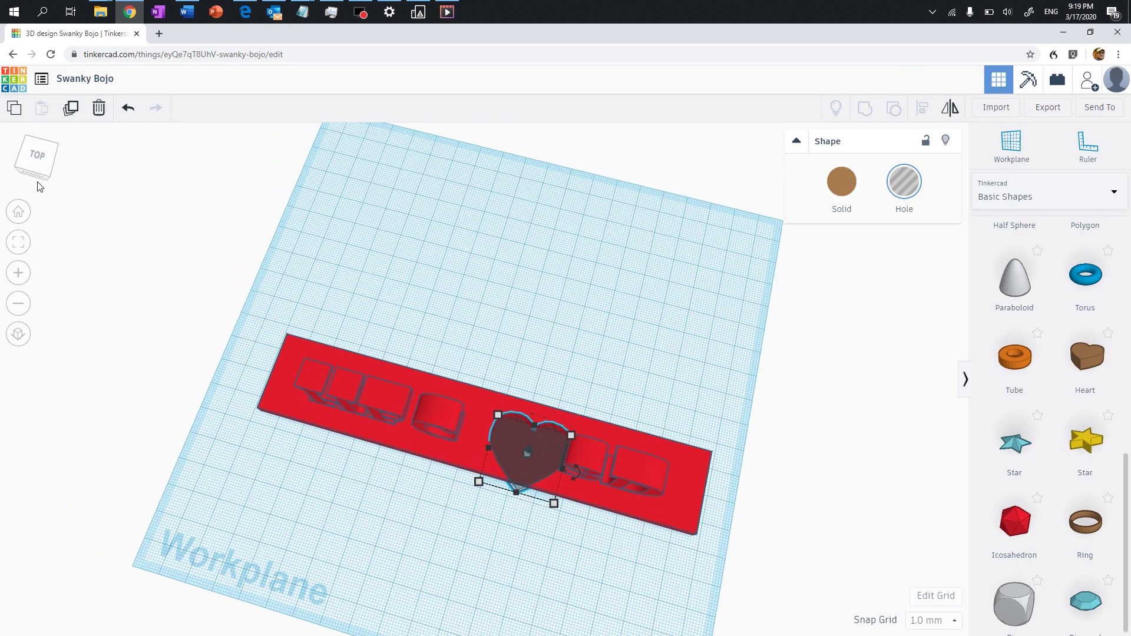
pyautogui.moveTo(518, 427)
pyautogui.mouseDown()
pyautogui.moveTo(494, 403)
pyautogui.moveTo(507, 424)
pyautogui.mouseUp()
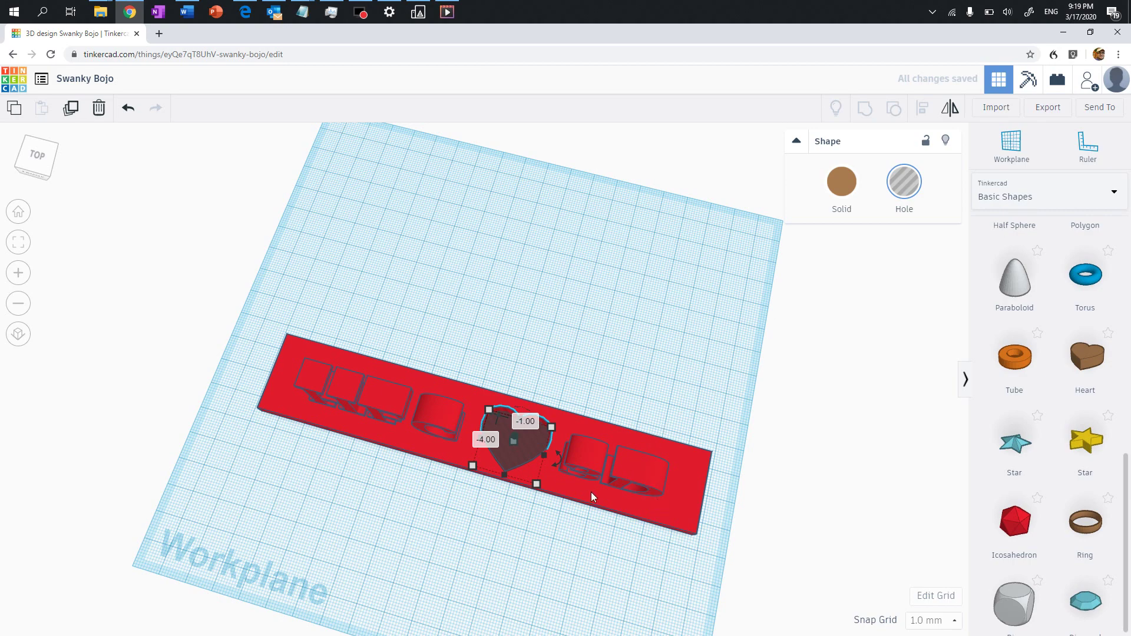
pyautogui.moveTo(433, 524); pyautogui.dragTo(444, 447, button='right')
pyautogui.click(484, 407)
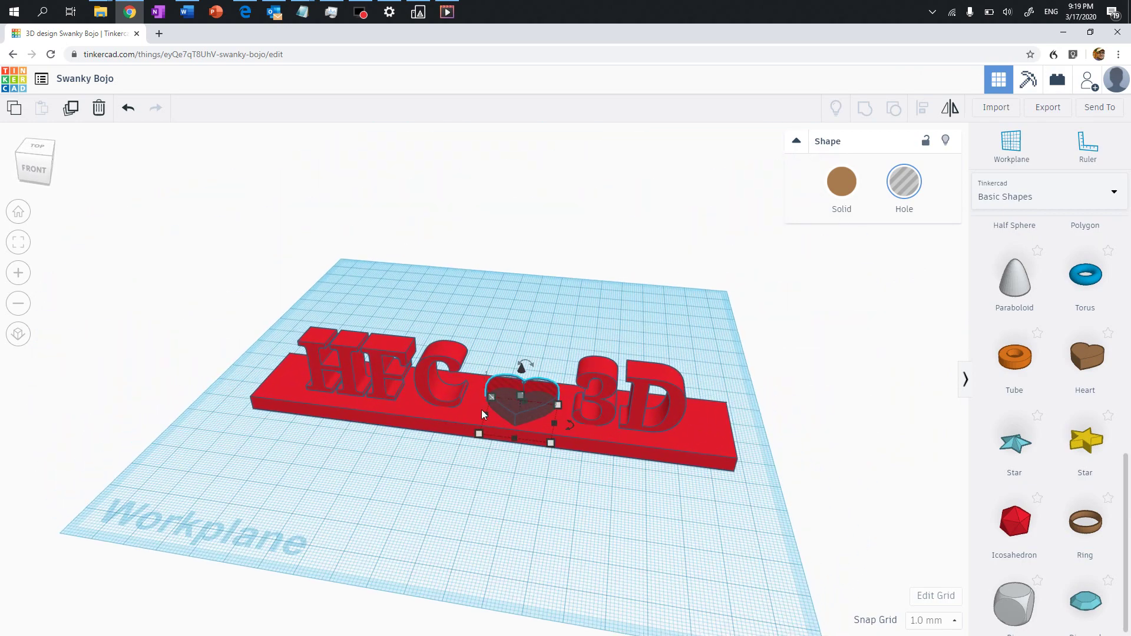
pyautogui.moveTo(519, 393); pyautogui.dragTo(464, 373)
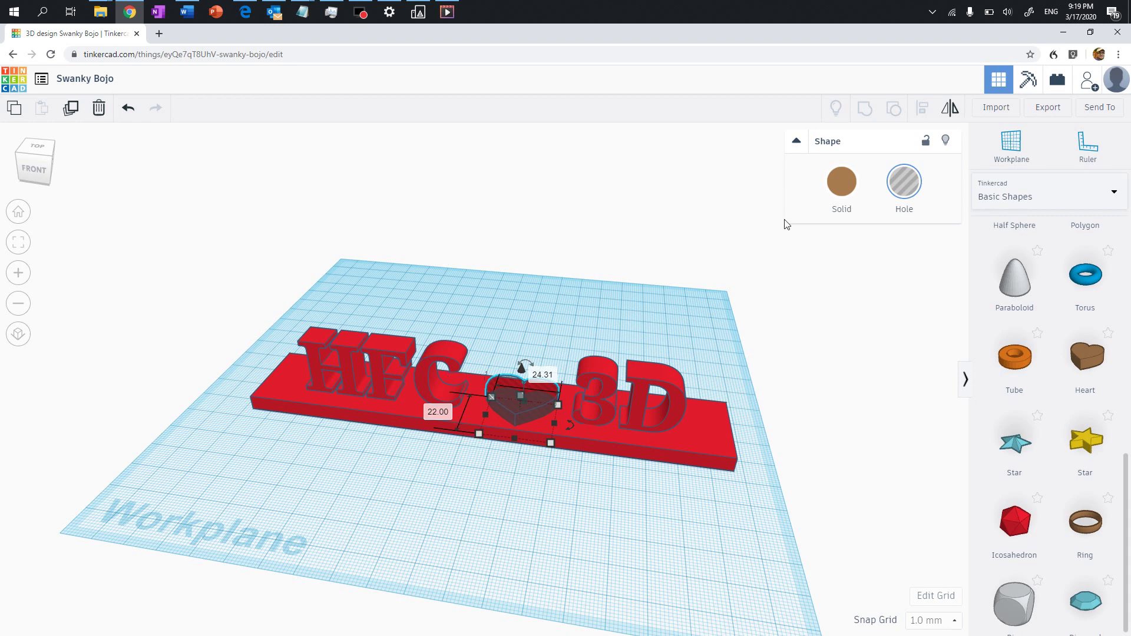
# - Export just the heart as 'Swanky Bojo.stl', preview it in Print 3D at $14.03, then deselect
pyautogui.click(1041, 110)
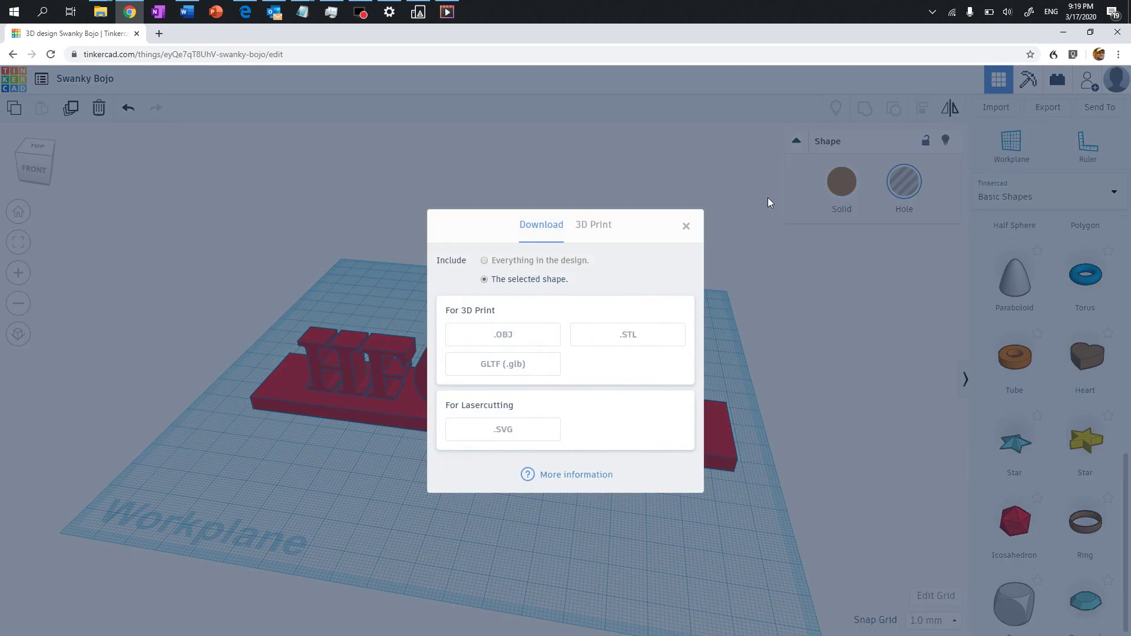
pyautogui.click(623, 334)
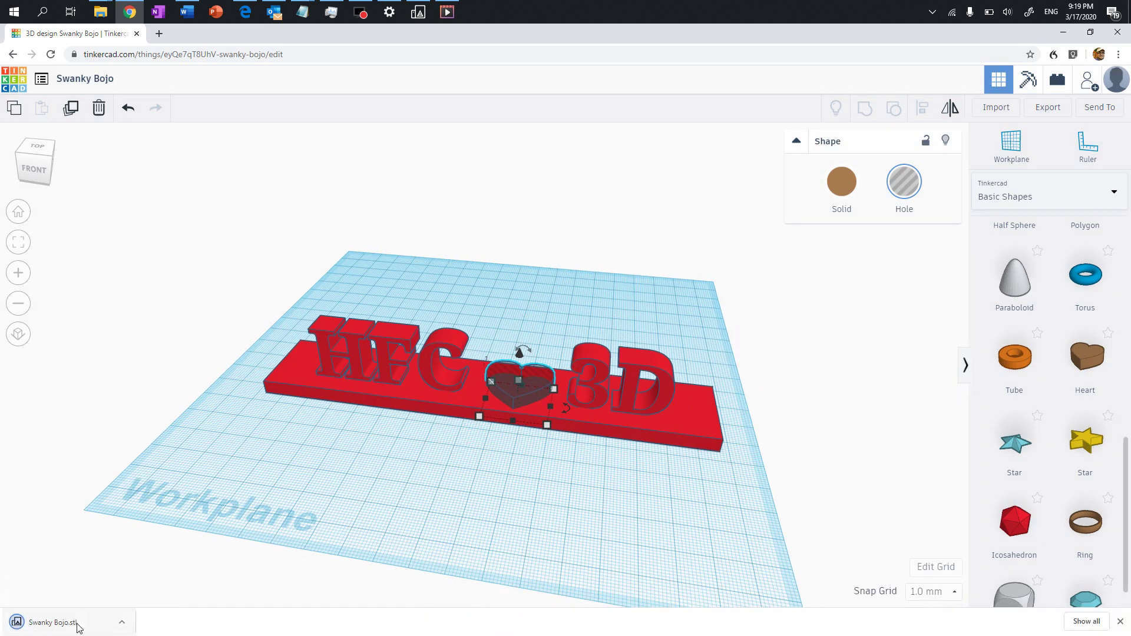
pyautogui.click(69, 630)
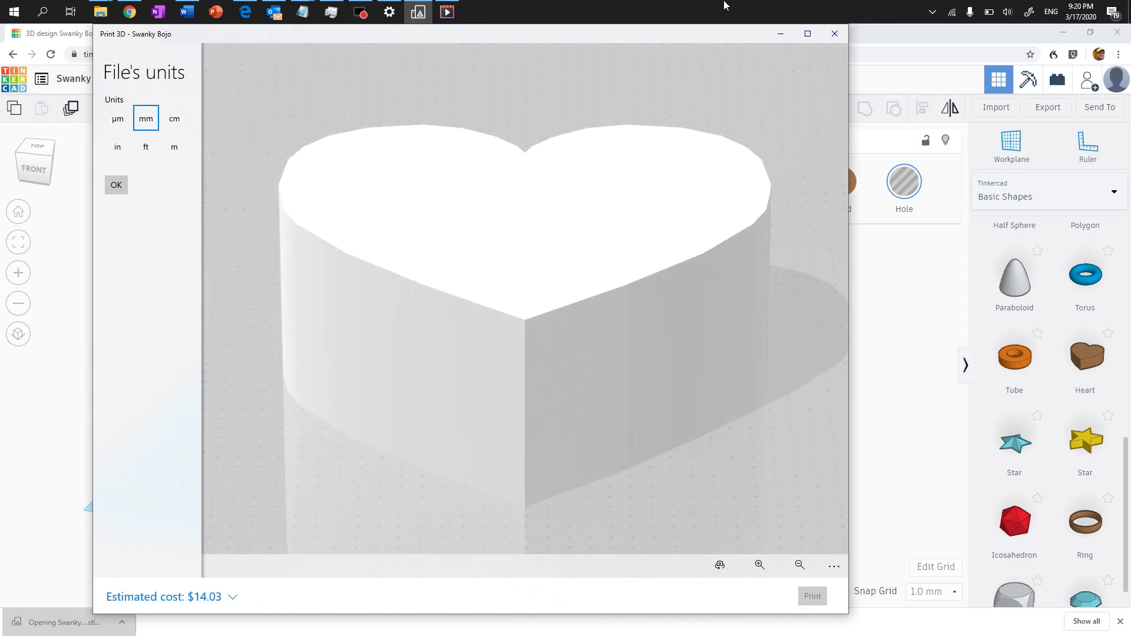
pyautogui.click(834, 34)
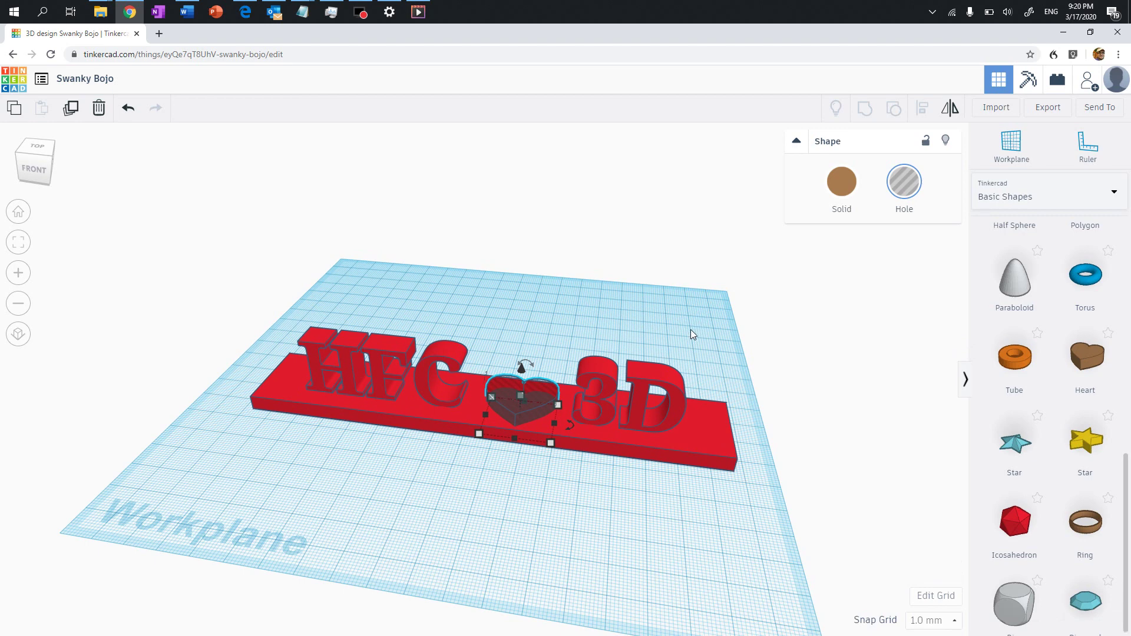
pyautogui.click(512, 291)
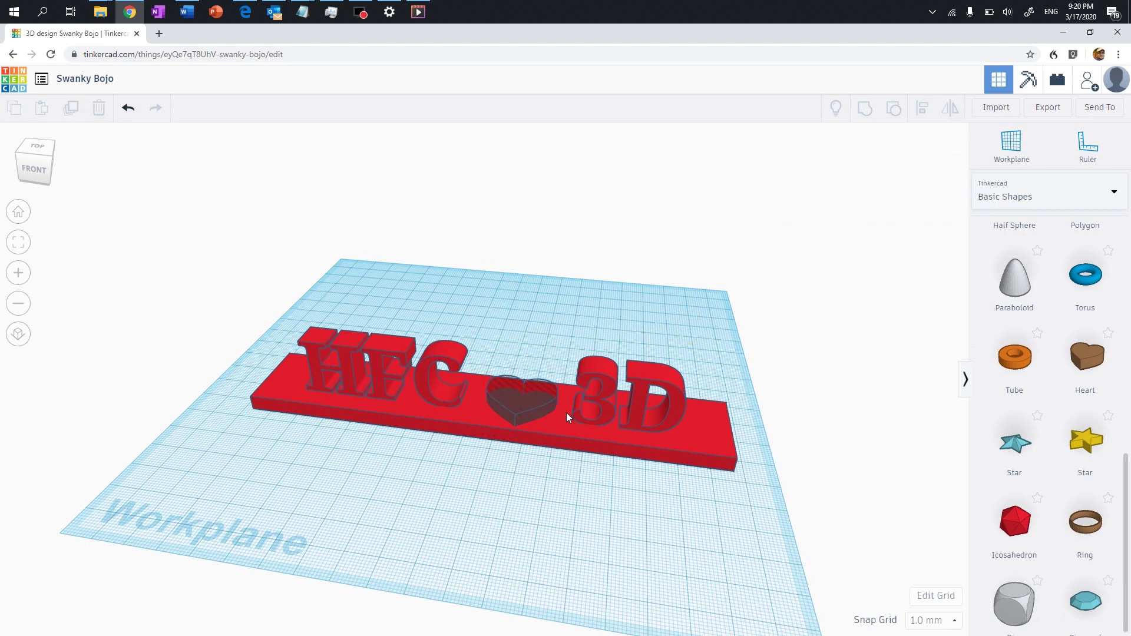
# - Export everything as 'Swanky Bojo (1).stl' and inspect base, heart and letters in Print 3D
pyautogui.click(1046, 107)
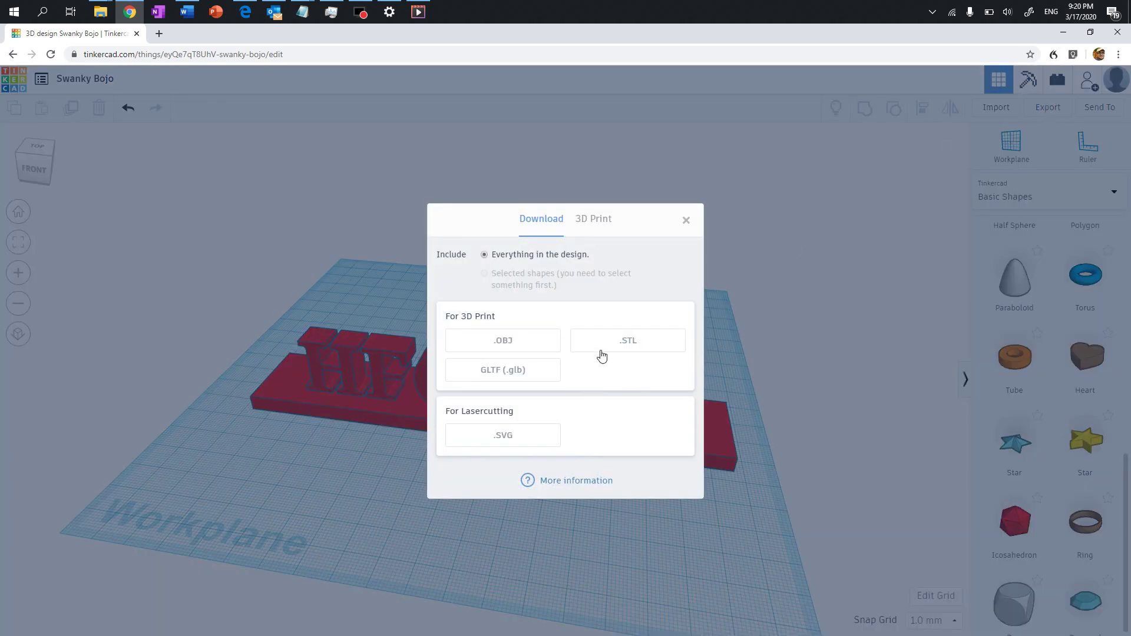
pyautogui.click(606, 349)
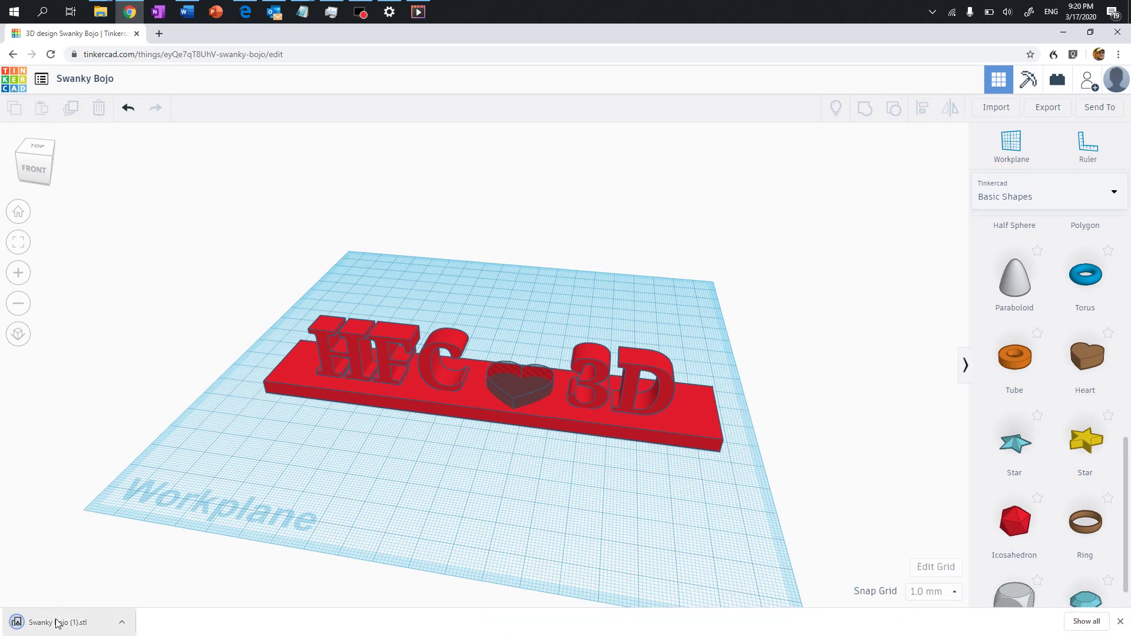
pyautogui.click(57, 623)
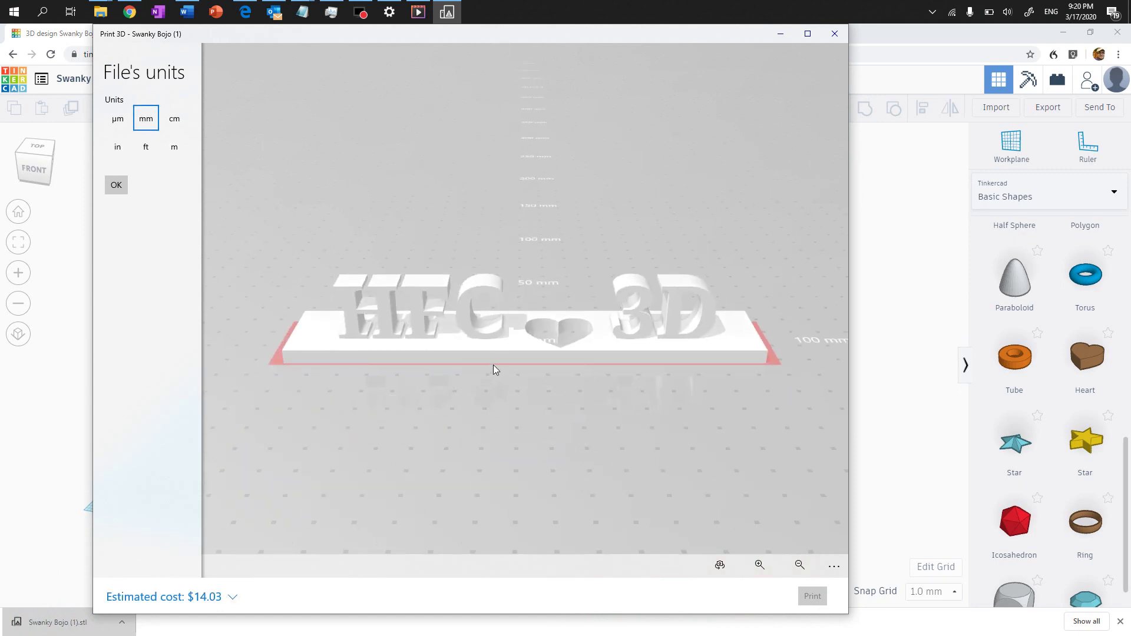
pyautogui.moveTo(495, 340); pyautogui.dragTo(478, 376)
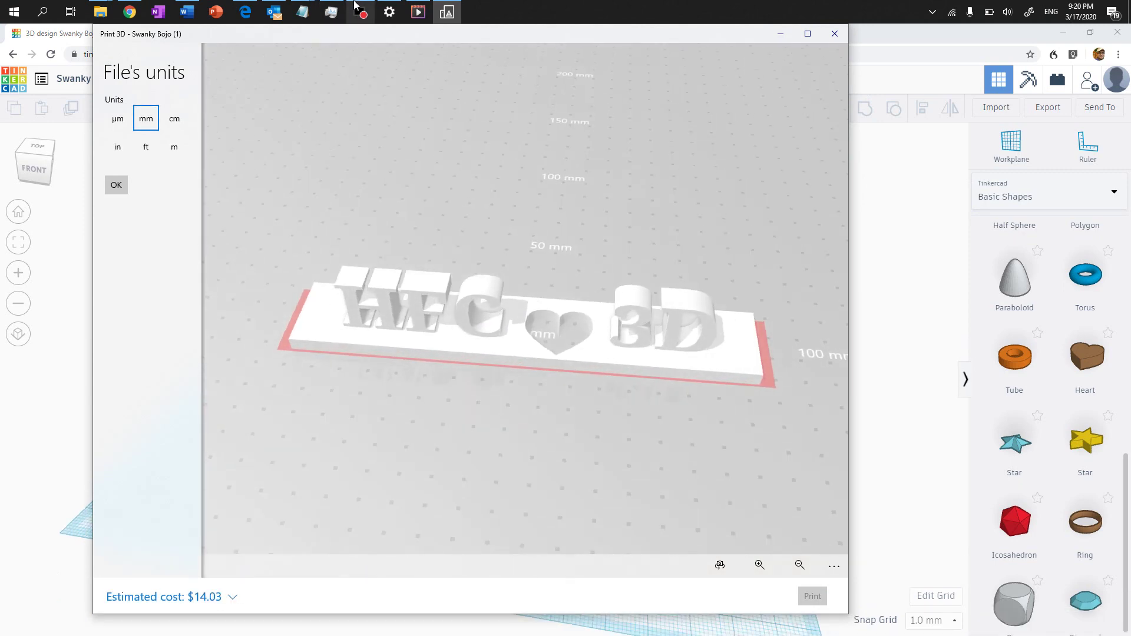